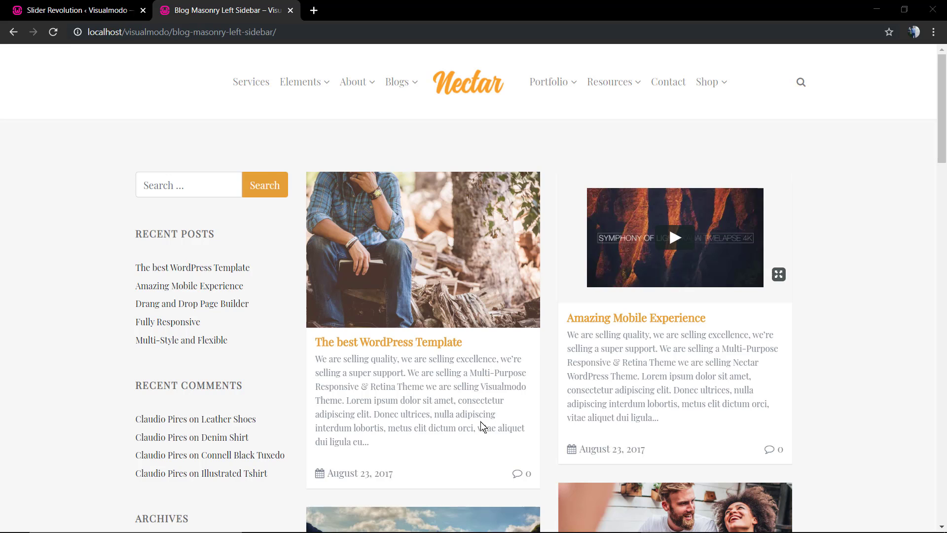
Scroll through the home page, then open the Shop and browse its products
scroll(408, 384, "down", 2)
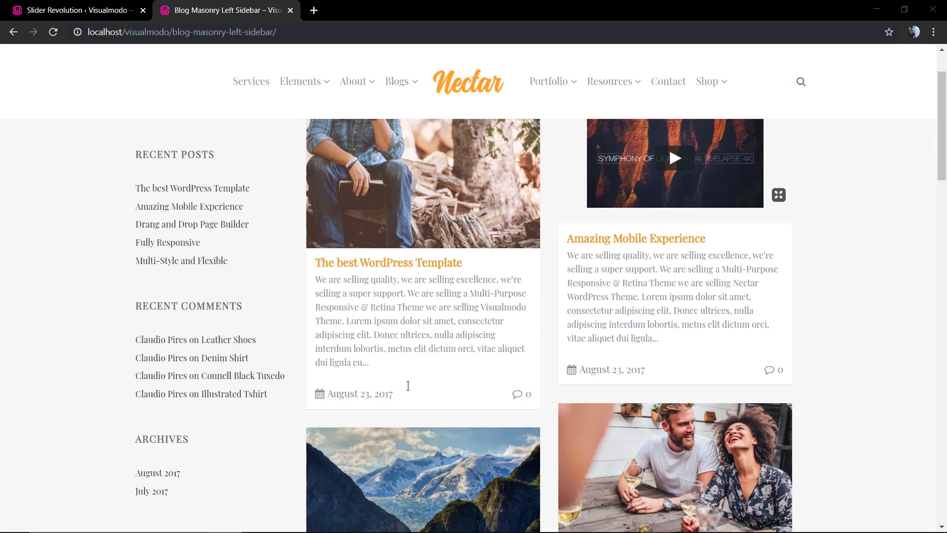
scroll(389, 277, "up", 2)
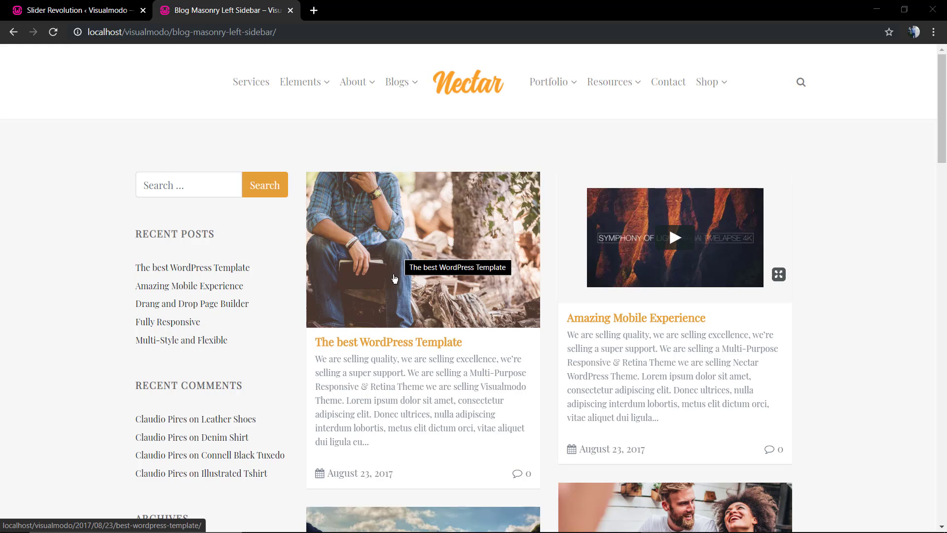
scroll(389, 281, "down", 2)
scroll(388, 285, "up", 2)
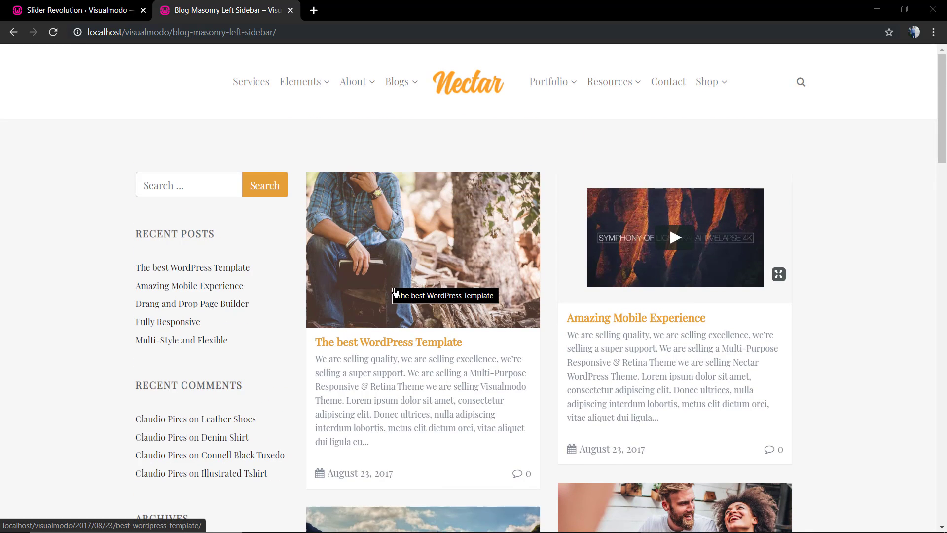
scroll(395, 292, "down", 2)
scroll(392, 281, "up", 2)
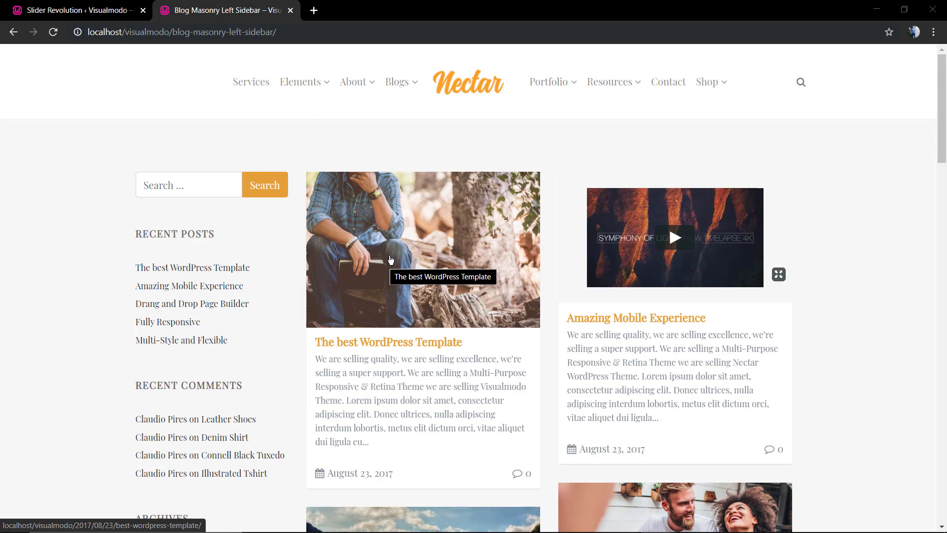
scroll(391, 263, "down", 3)
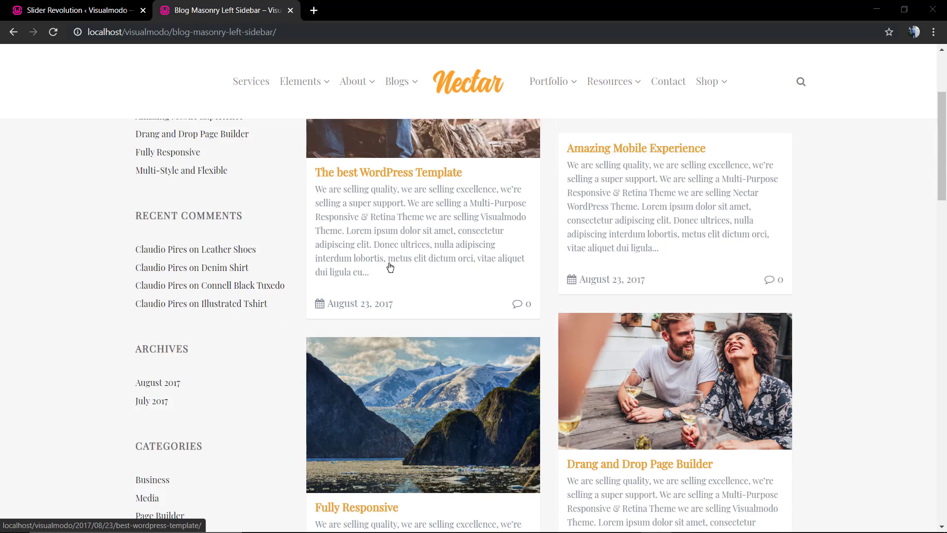
scroll(395, 249, "up", 1)
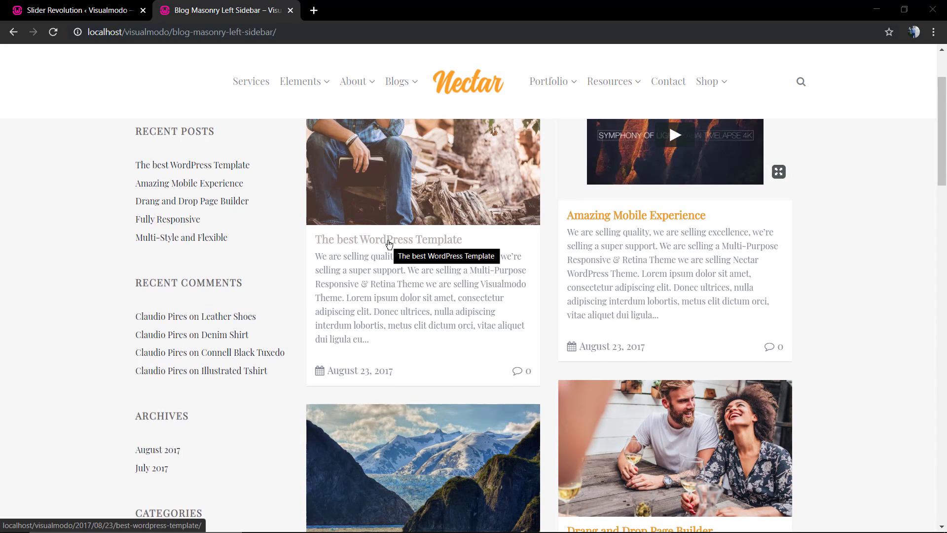
scroll(395, 248, "down", 4)
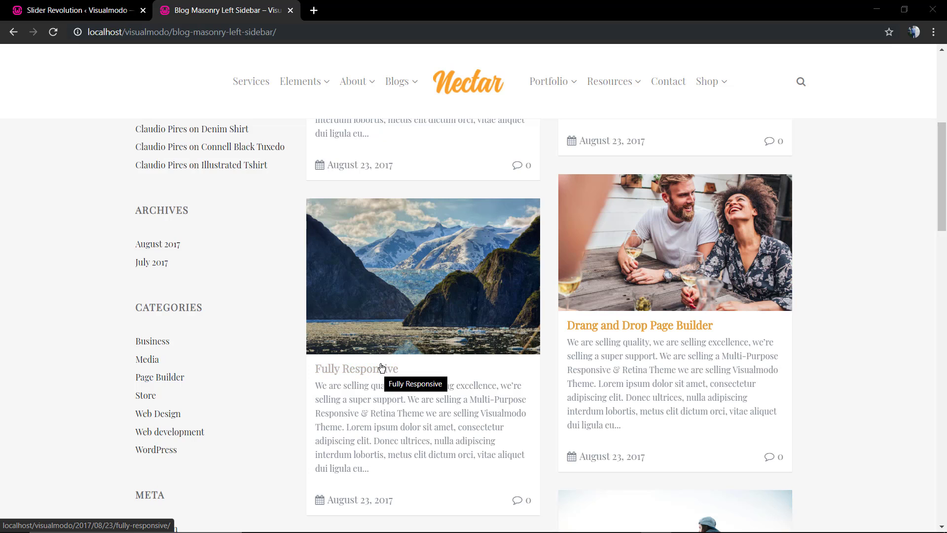
scroll(544, 164, "up", 6)
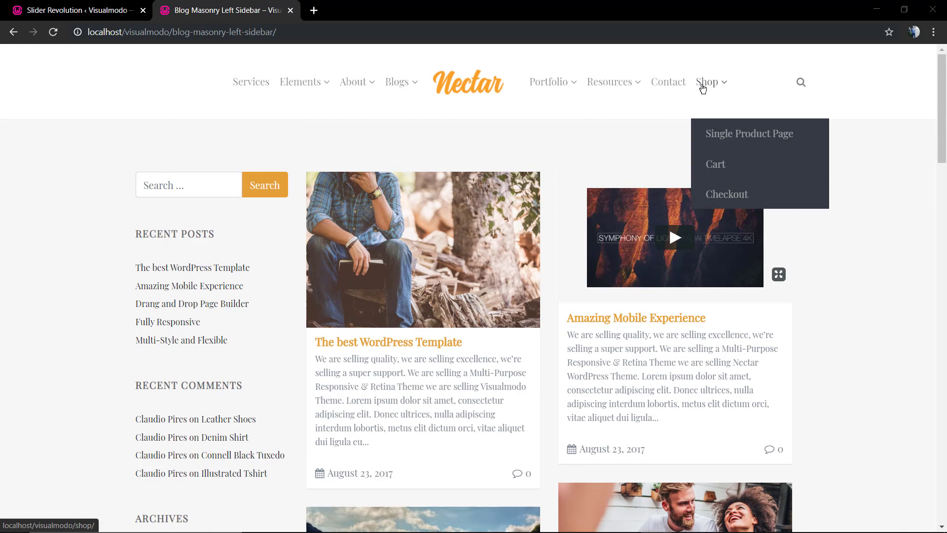
left_click(706, 83)
scroll(284, 267, "down", 4)
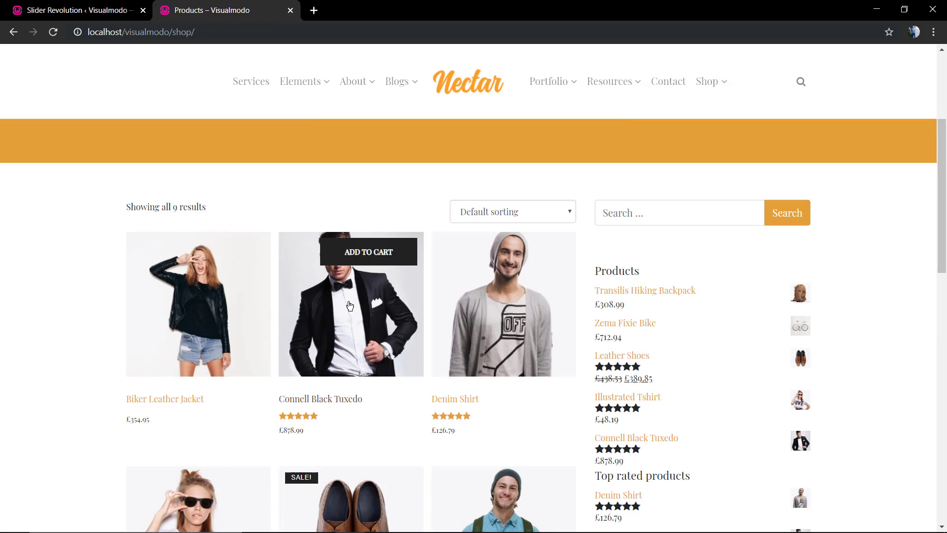
scroll(468, 337, "down", 4)
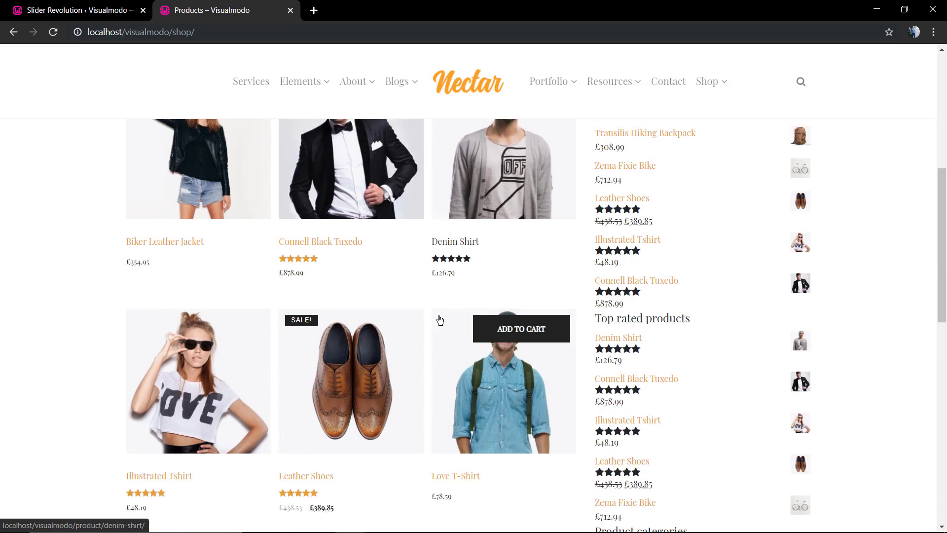
Open the Connell Black Tuxedo product page and look at its title
left_click(362, 177)
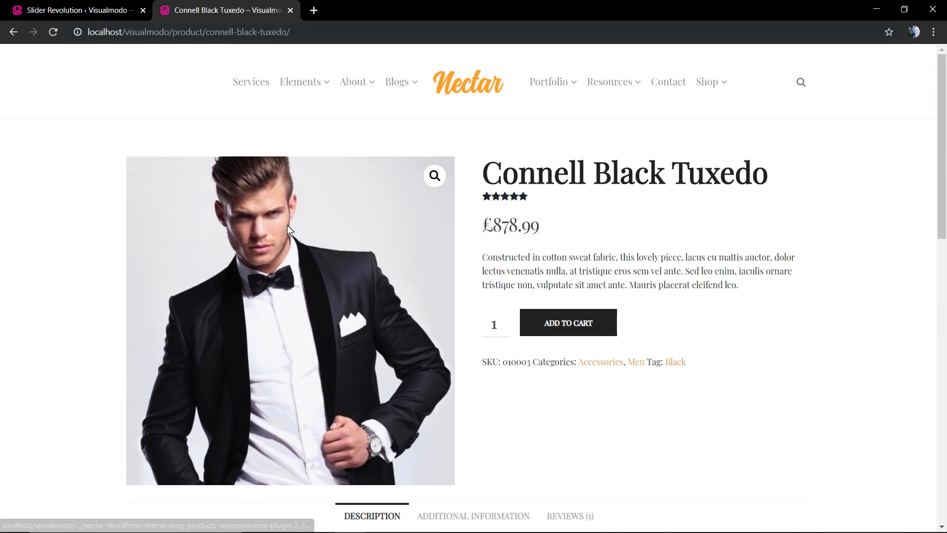
triple_click(543, 173)
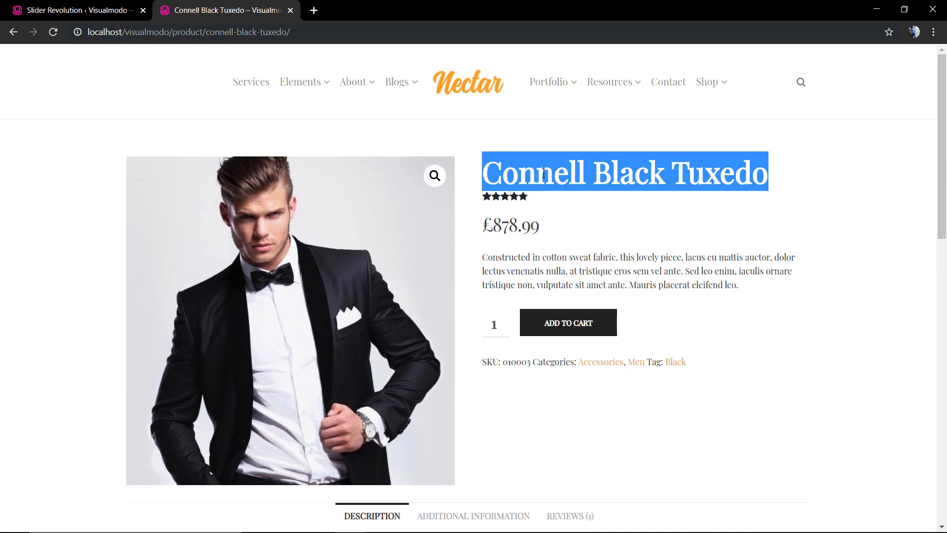
left_click(489, 152)
Browse the Portfolio 4 Columns page, then go to the Blog page
mouse_move(277, 89)
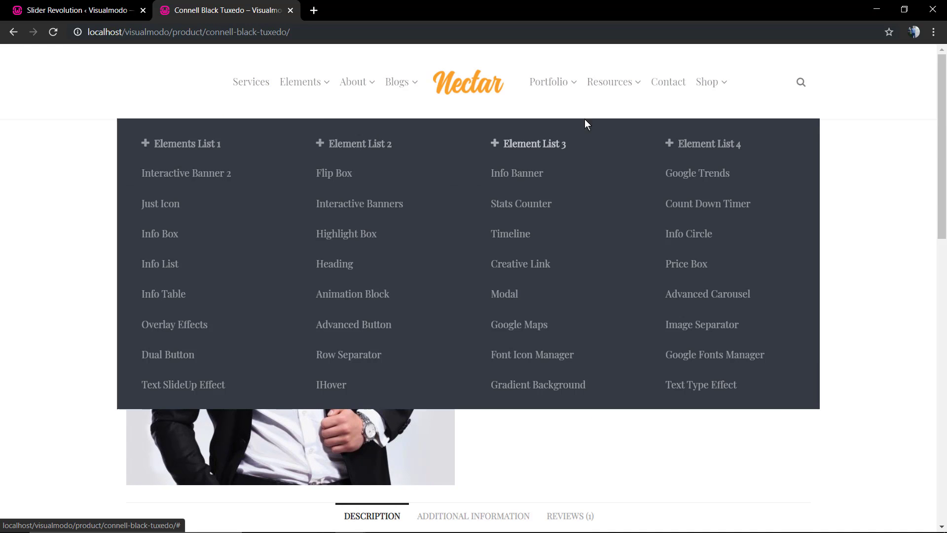
mouse_move(564, 87)
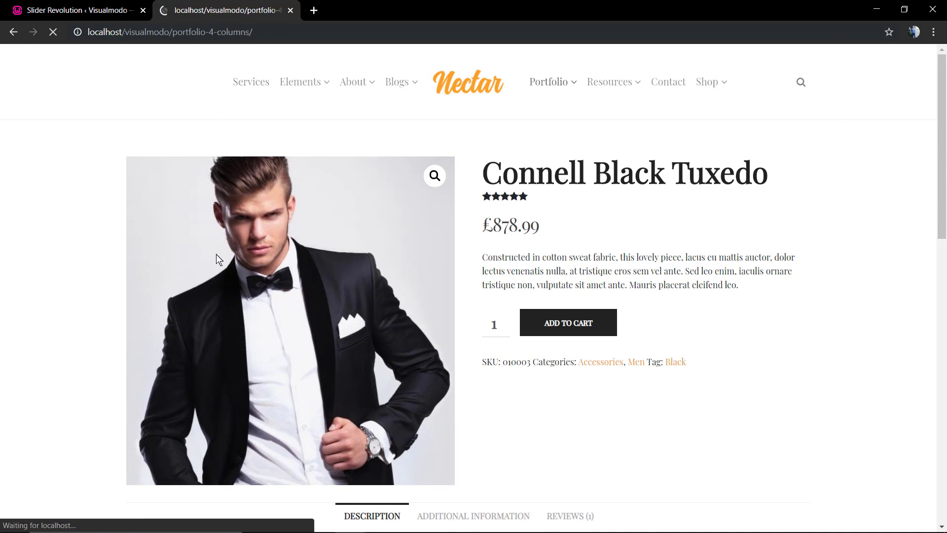
scroll(1, 285, "down", 1)
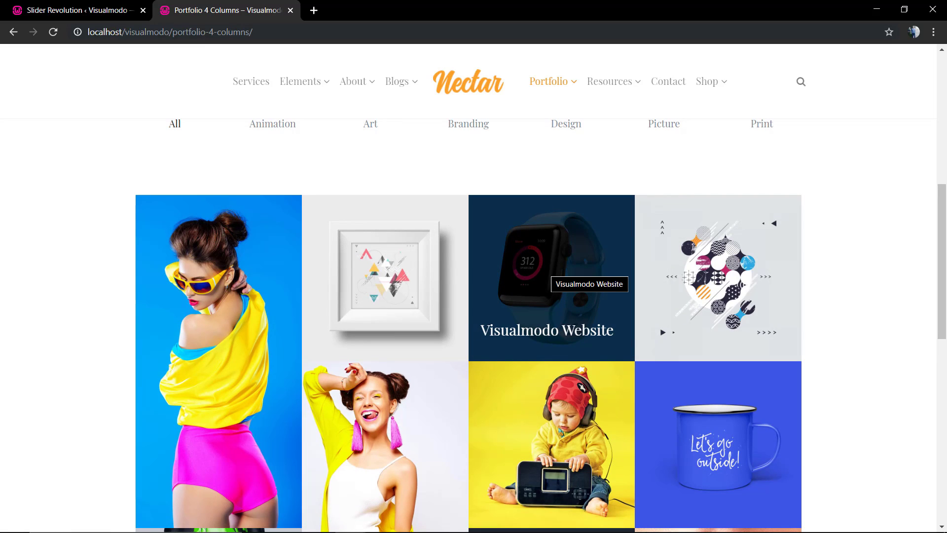
scroll(544, 268, "up", 10)
scroll(545, 269, "down", 10)
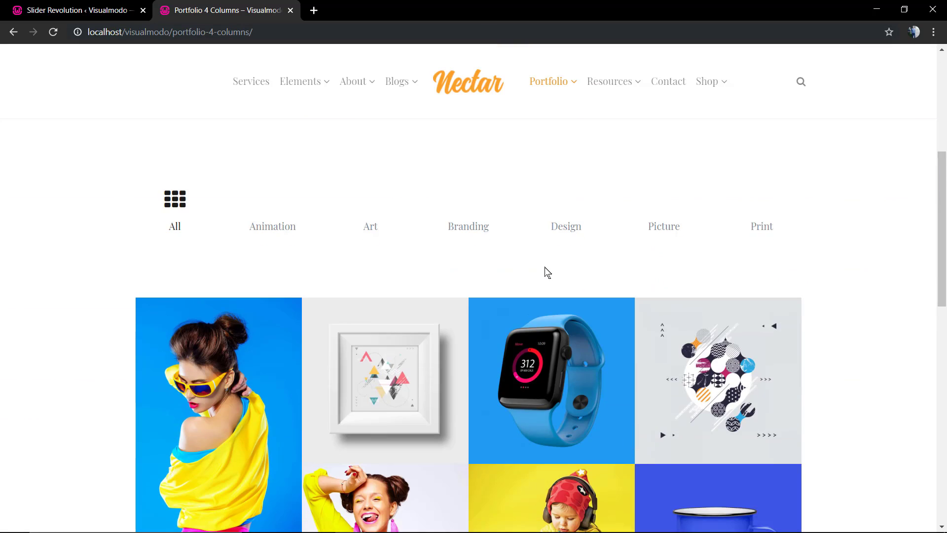
scroll(545, 272, "down", 4)
scroll(540, 306, "up", 2)
scroll(535, 333, "up", 1)
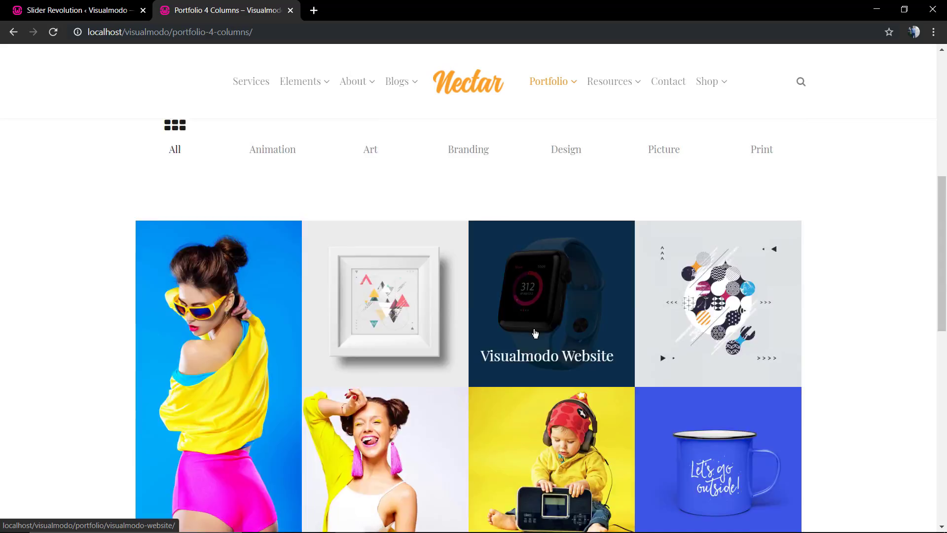
scroll(535, 333, "up", 10)
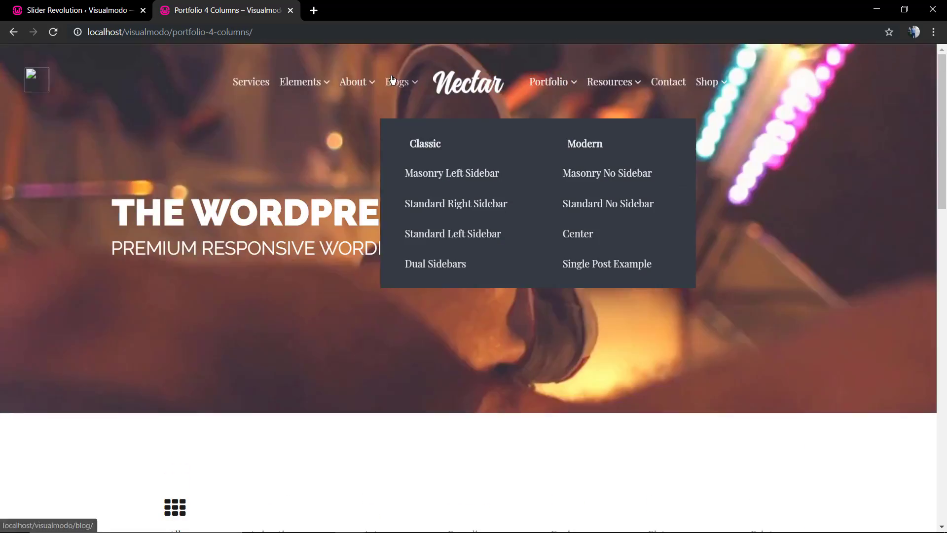
left_click(389, 87)
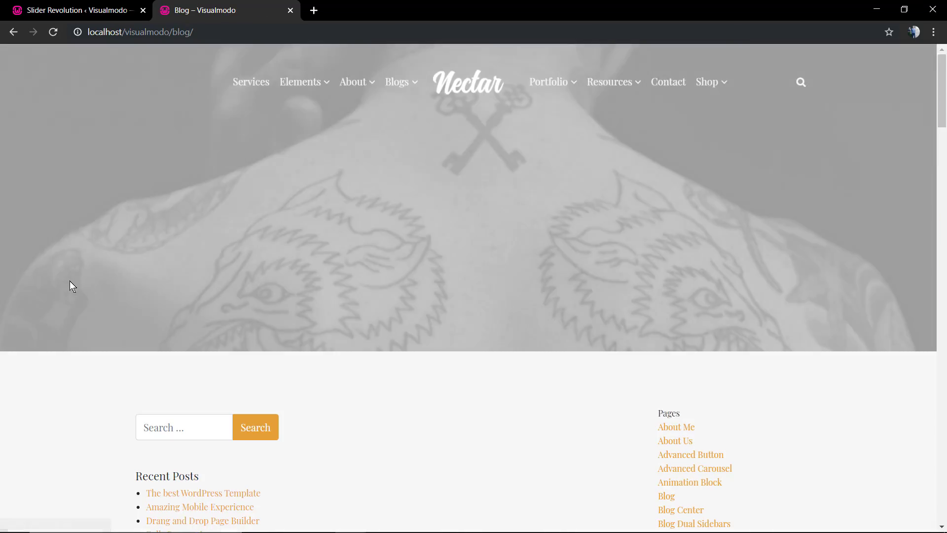
Go back to the admin Dashboard and follow Visualmodo Tools' 'Download Photos Now.' link
scroll(69, 280, "down", 6)
scroll(71, 282, "up", 6)
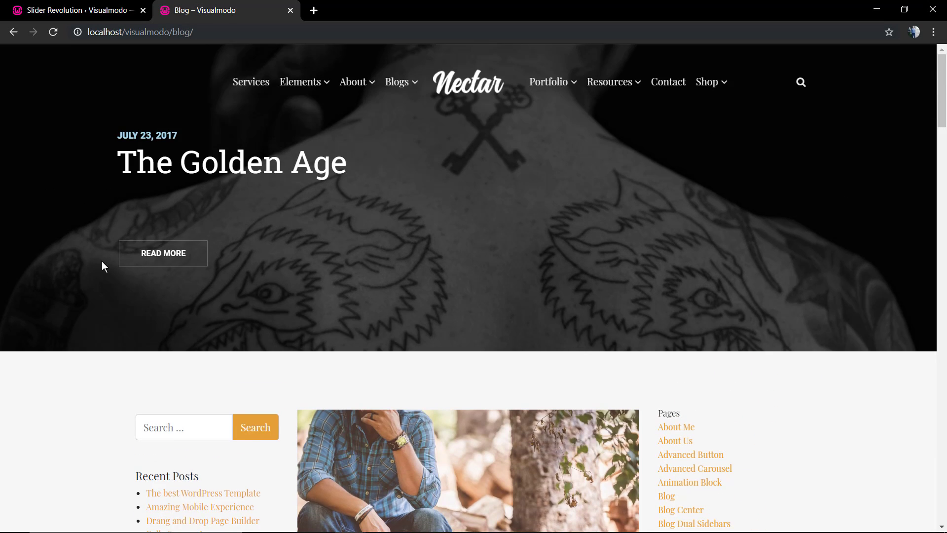
left_click(86, 10)
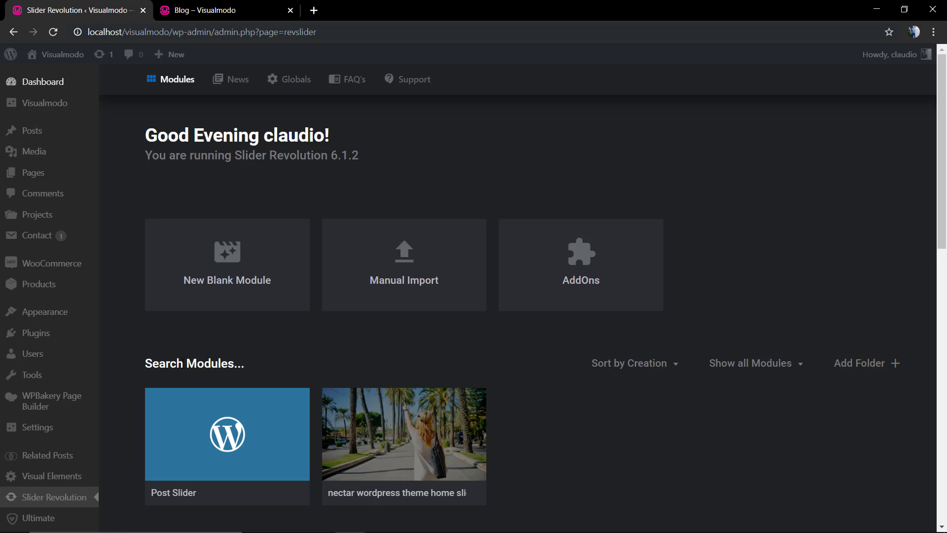
left_click(27, 81)
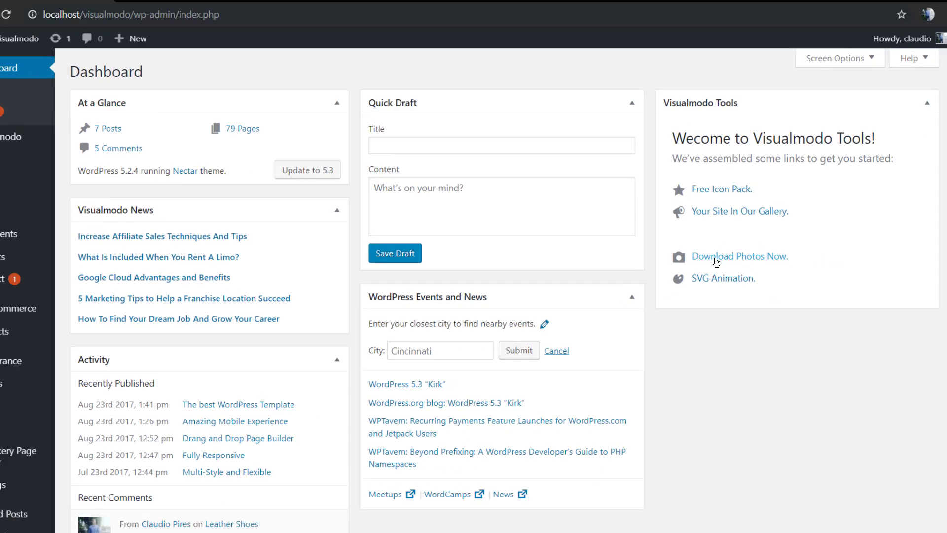
left_click(716, 261)
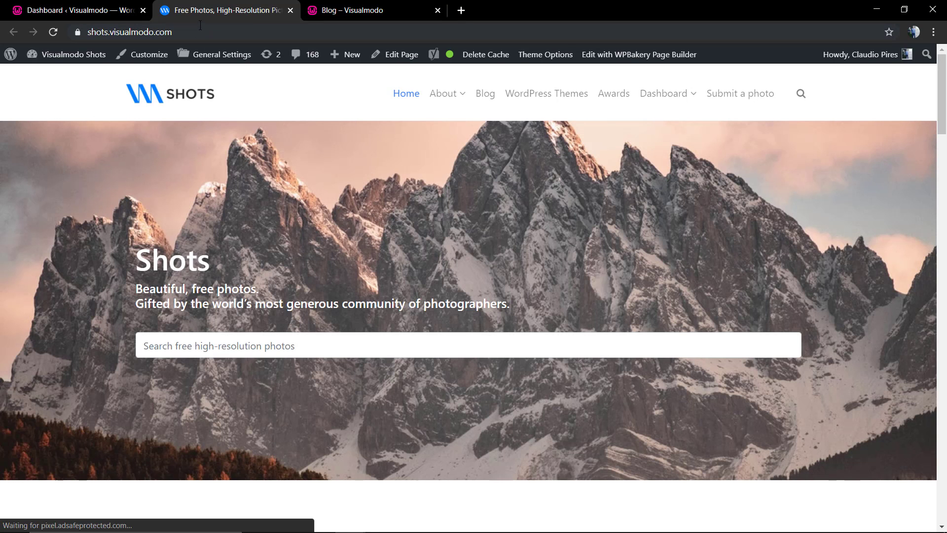
Browse the Visualmodo Shots photo grid, moving to page 3 and then page 5
scroll(414, 139, "down", 15)
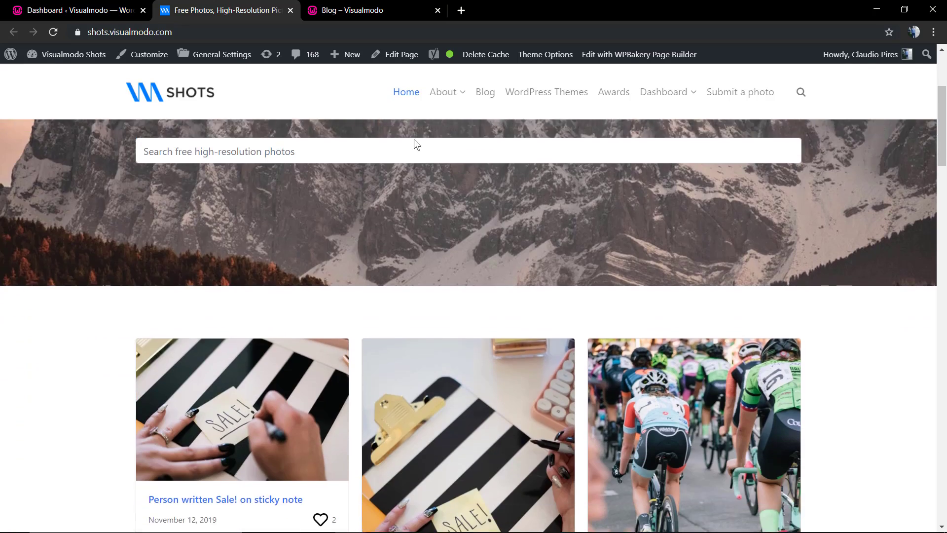
scroll(359, 145, "down", 10)
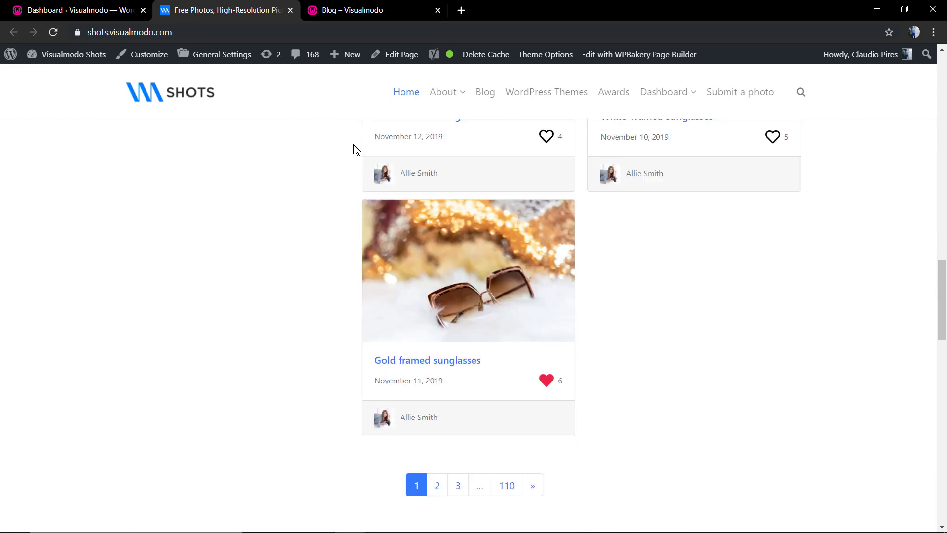
scroll(368, 148, "up", 4)
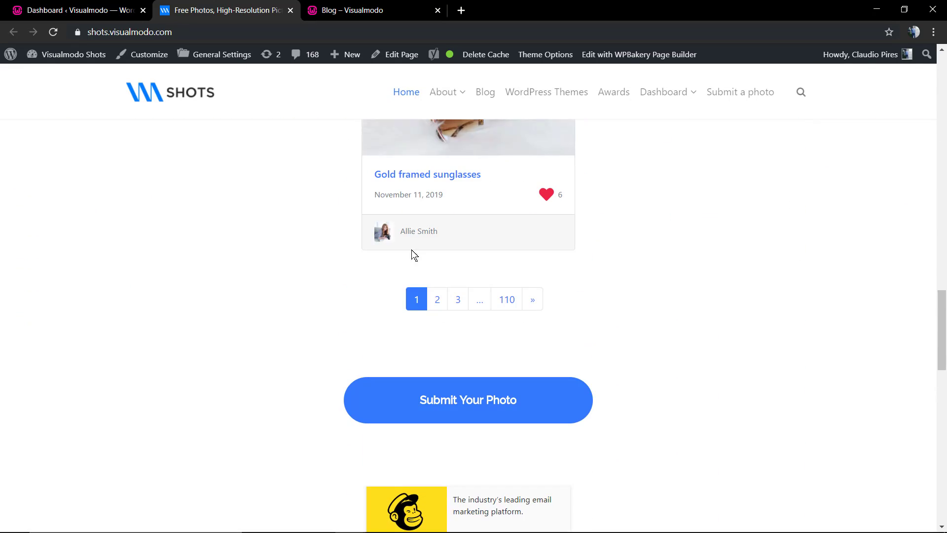
left_click(453, 304)
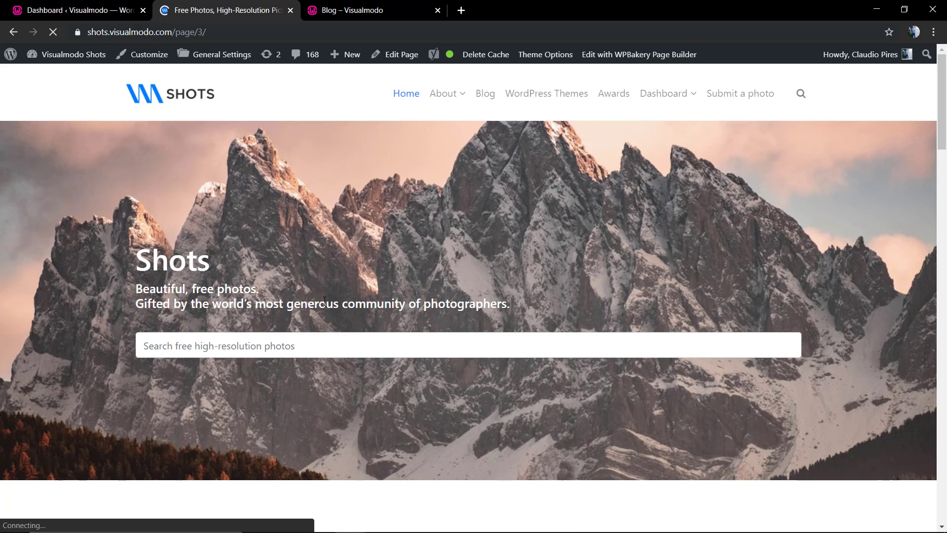
scroll(324, 300, "down", 9)
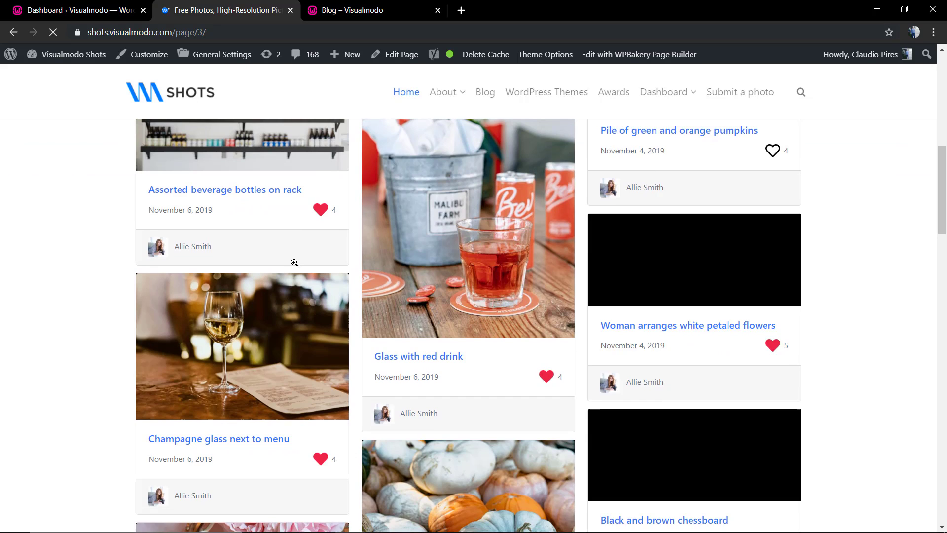
scroll(295, 263, "down", 14)
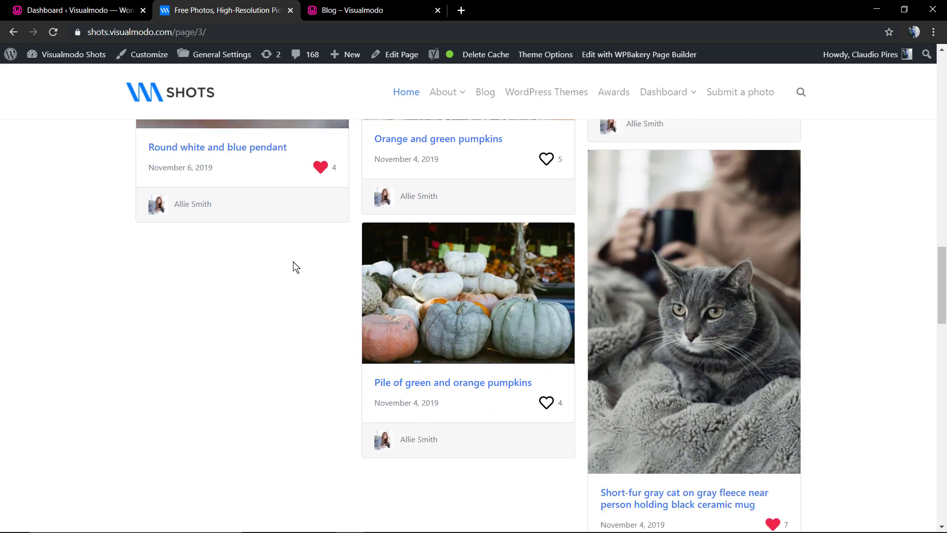
scroll(301, 265, "down", 6)
left_click(489, 310)
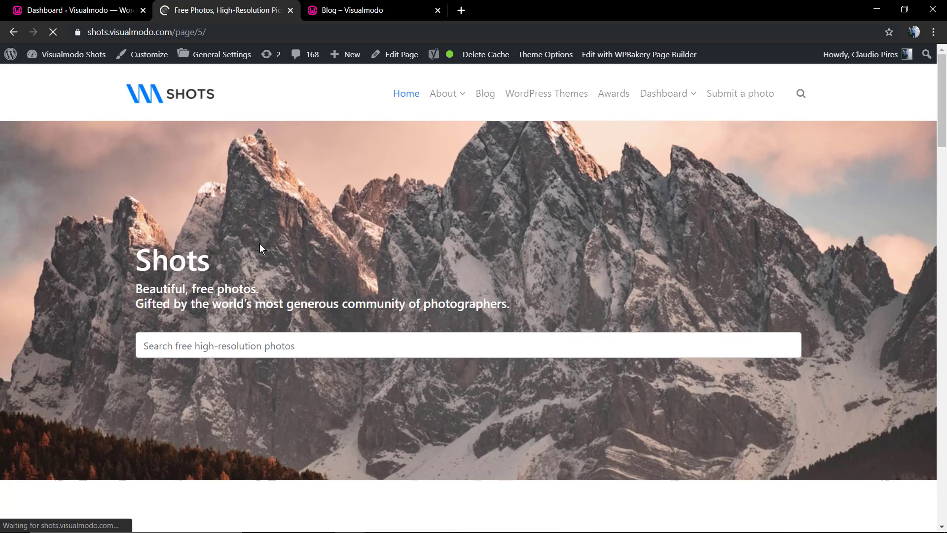
View the 'Brown wooden house and grass field' photo page, then close the Shots tab
scroll(260, 243, "down", 6)
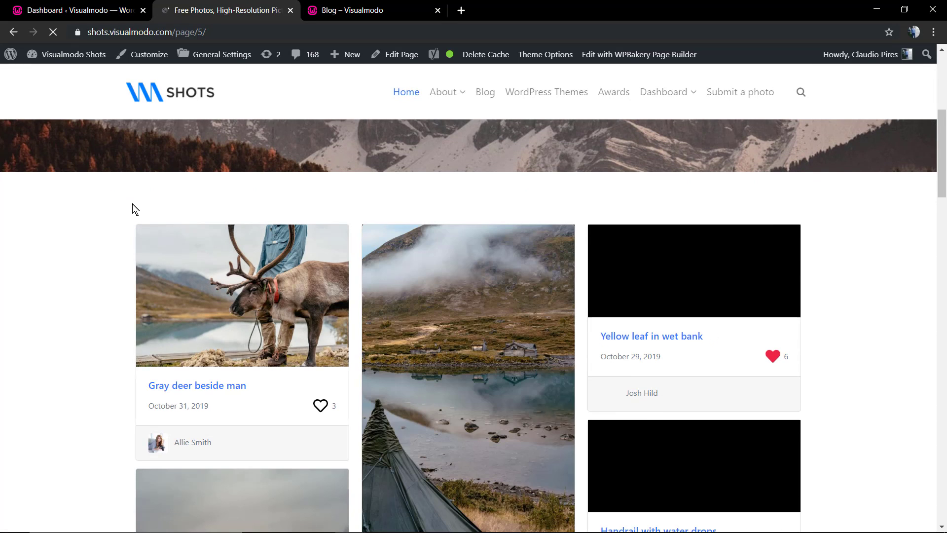
scroll(188, 218, "down", 5)
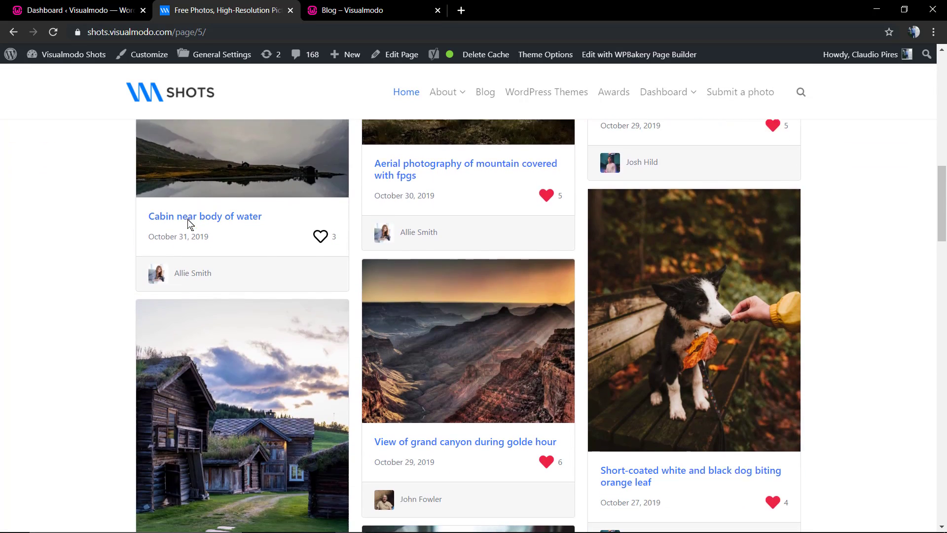
scroll(394, 247, "down", 1)
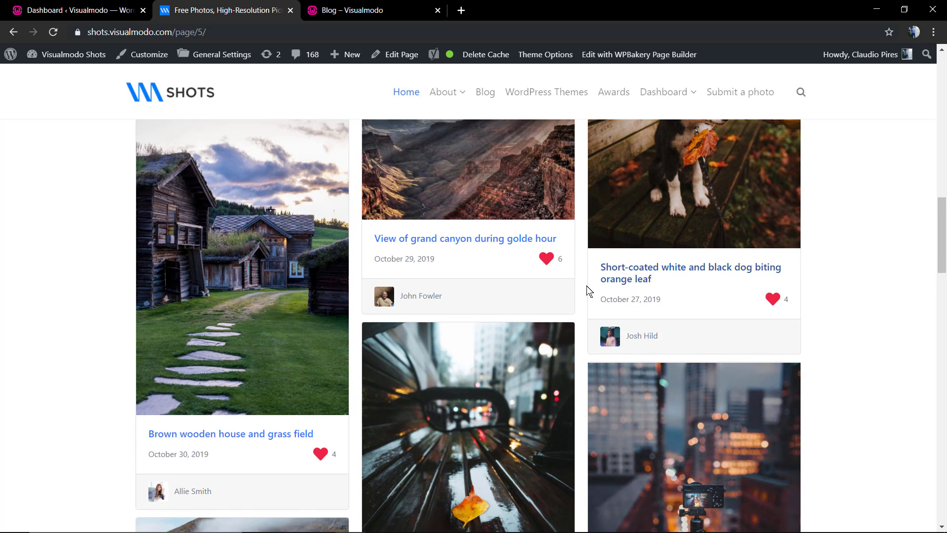
scroll(588, 289, "down", 2)
left_click(228, 338)
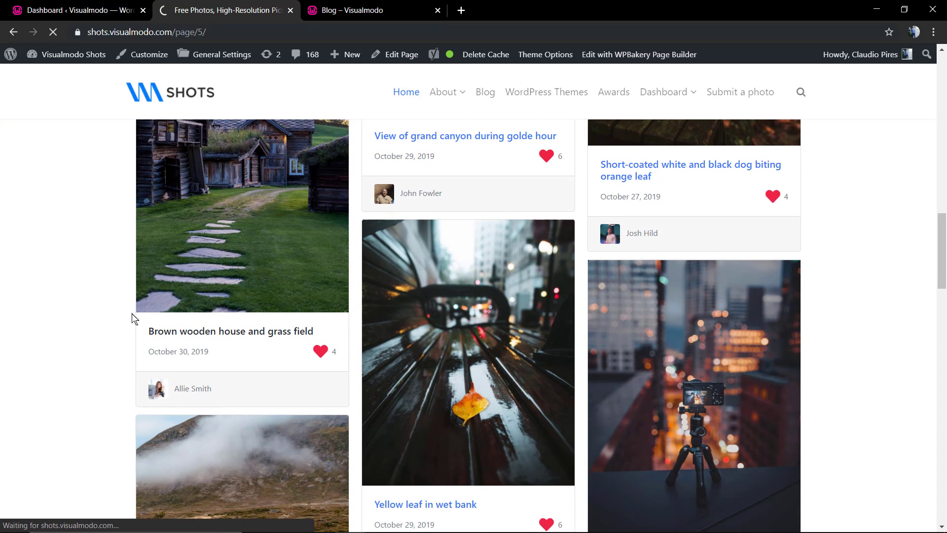
scroll(120, 285, "down", 14)
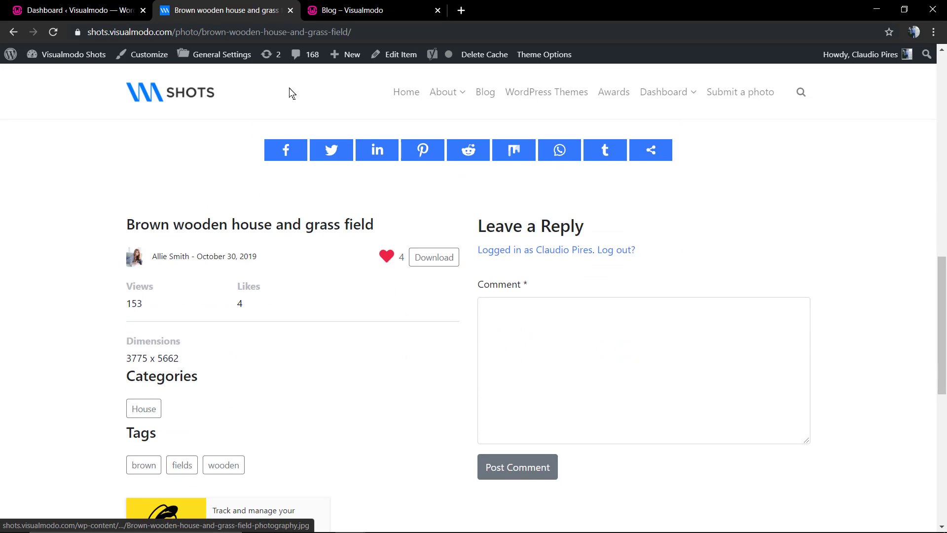
left_click(290, 11)
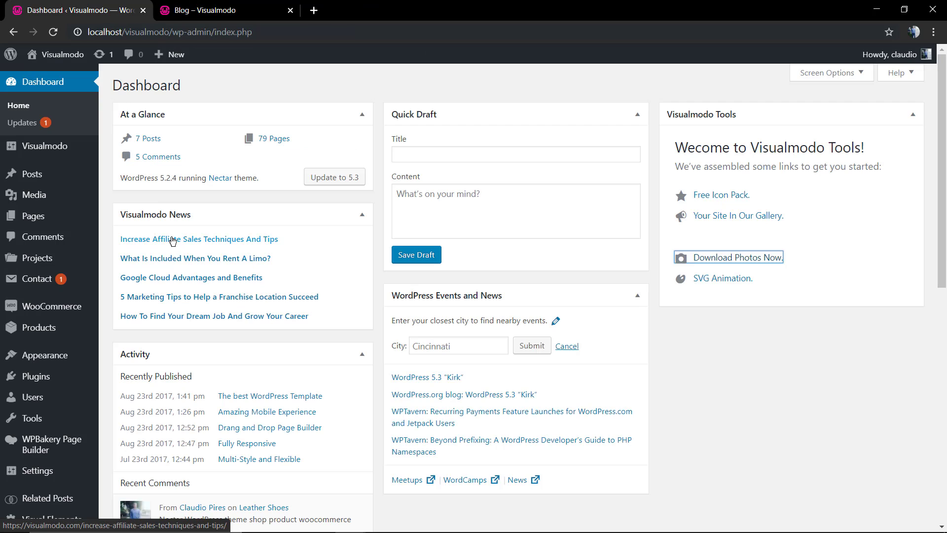
Edit 'The best WordPress Template' from All Posts and remove its featured image
left_click(49, 173)
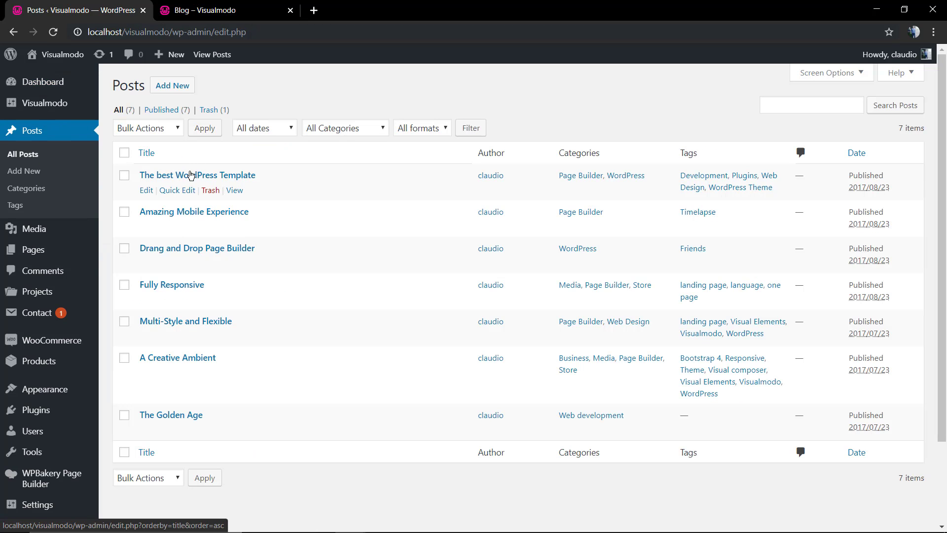
left_click(187, 175)
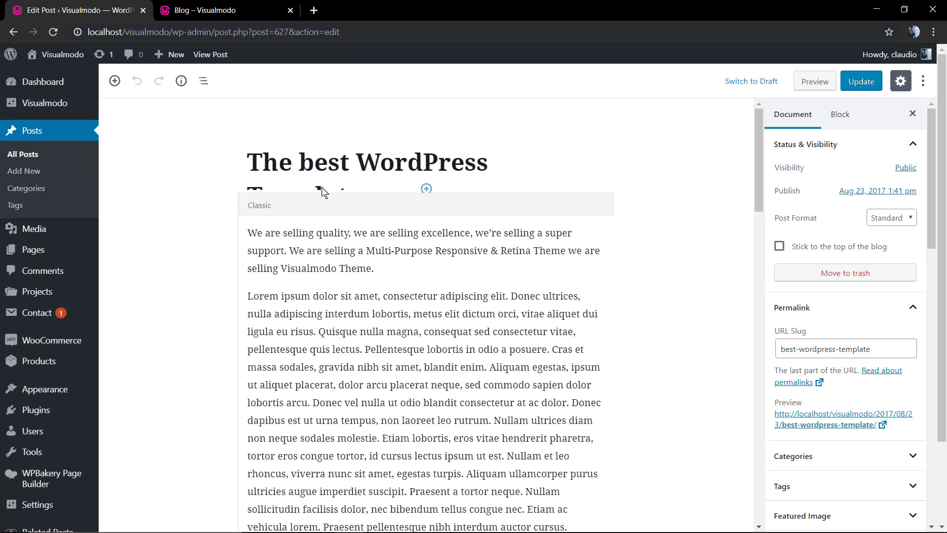
scroll(329, 173, "down", 15)
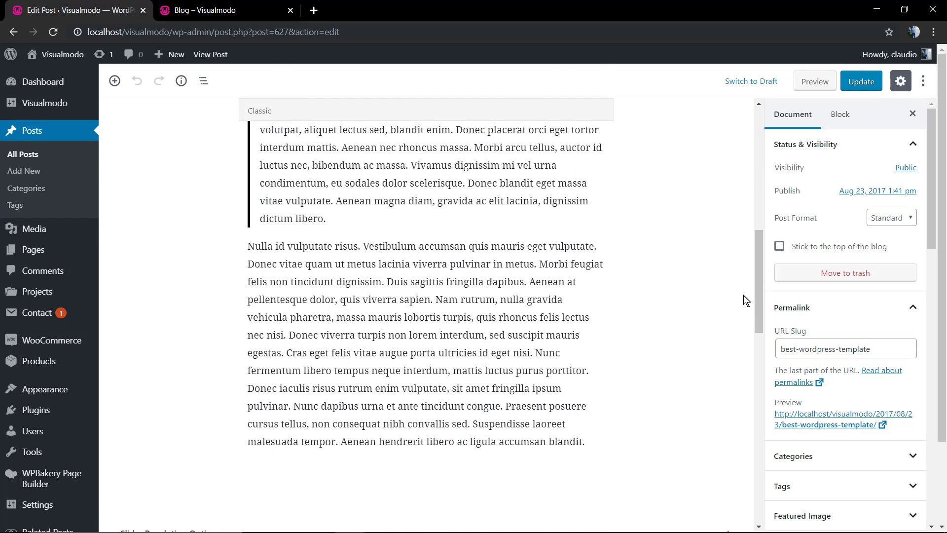
scroll(814, 473, "down", 2)
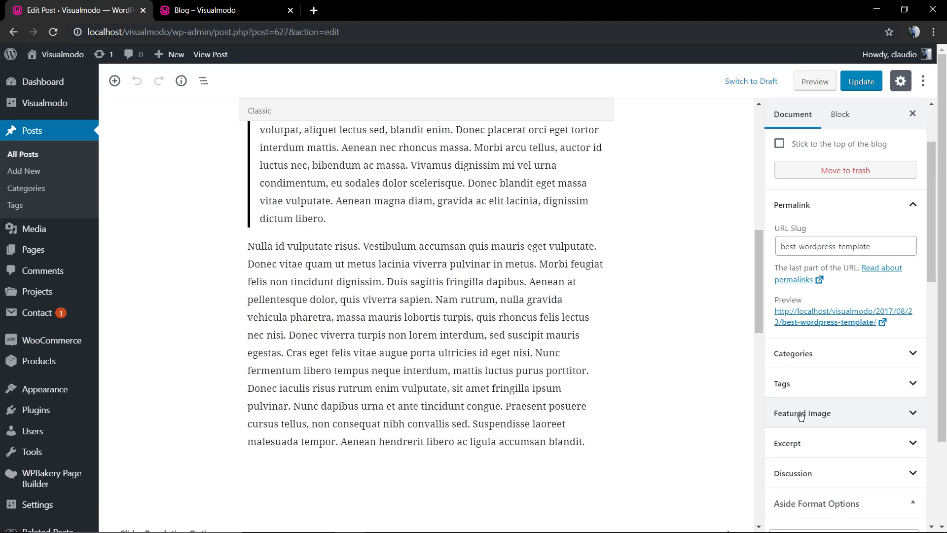
left_click(800, 416)
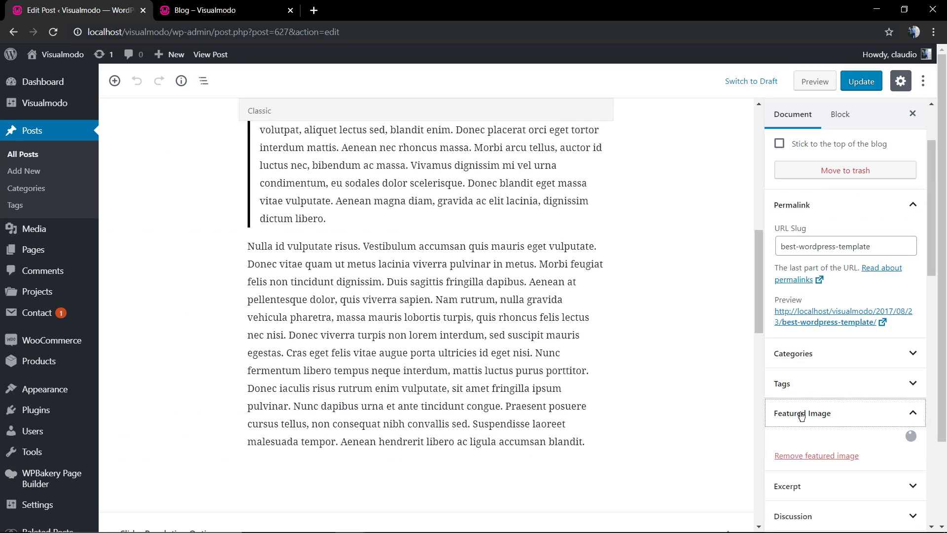
scroll(794, 407, "down", 2)
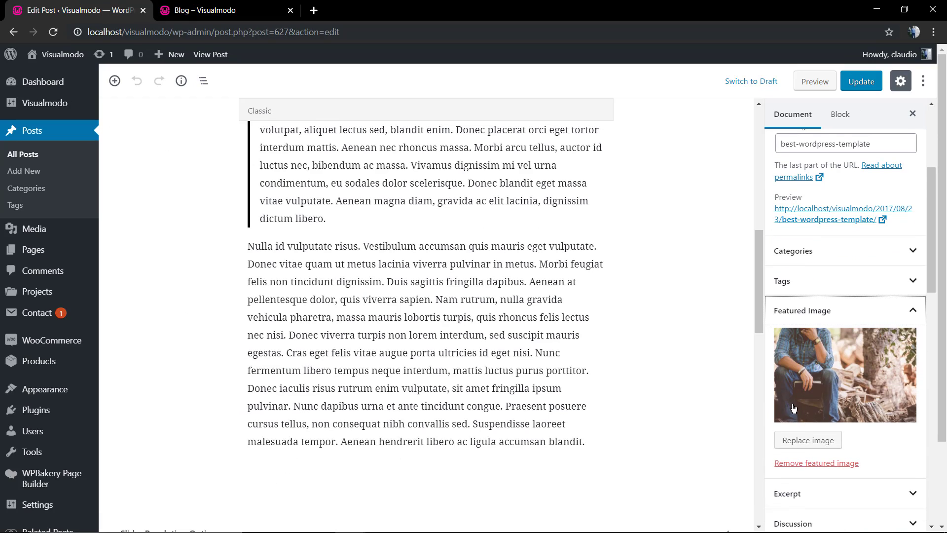
left_click(809, 463)
scroll(800, 409, "down", 2)
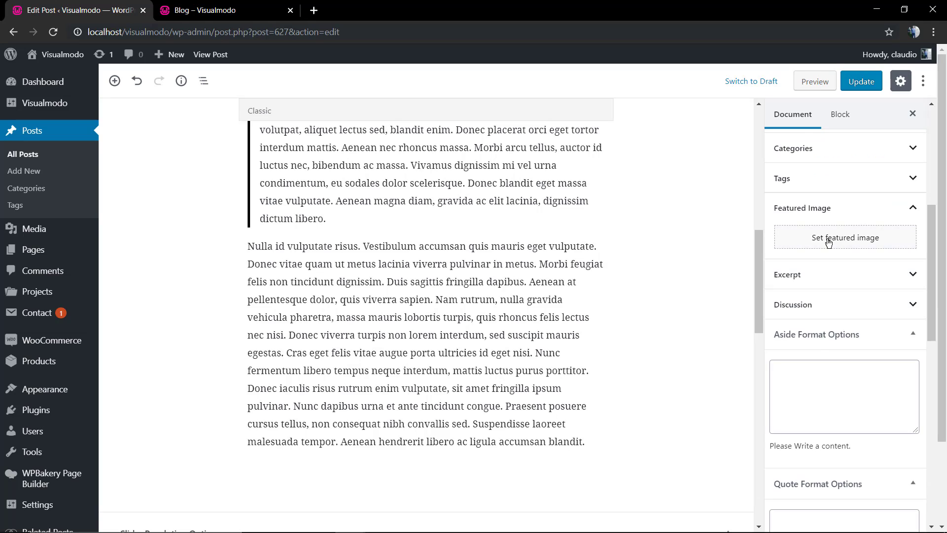
Set girls-2.jpg, the two smiling women photo, as featured image and update the post
left_click(828, 243)
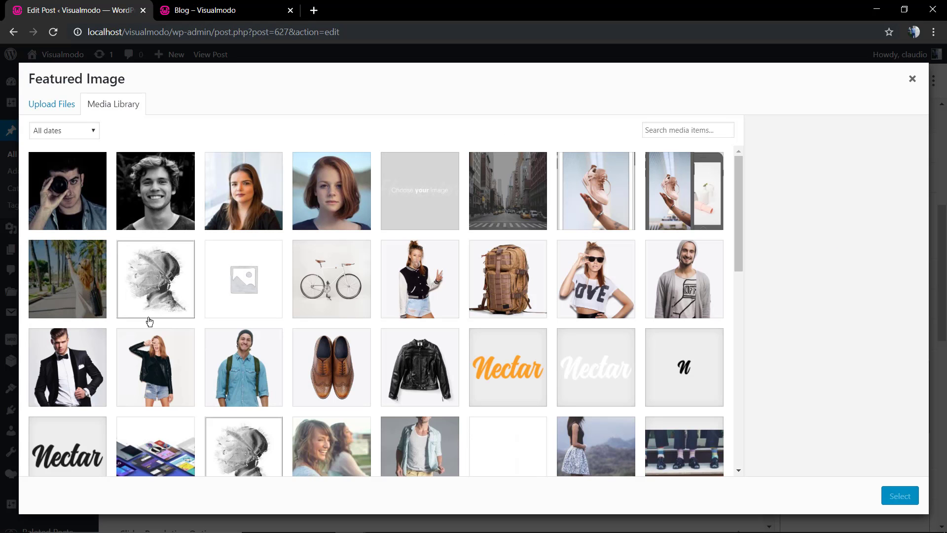
scroll(149, 321, "down", 4)
left_click(336, 265)
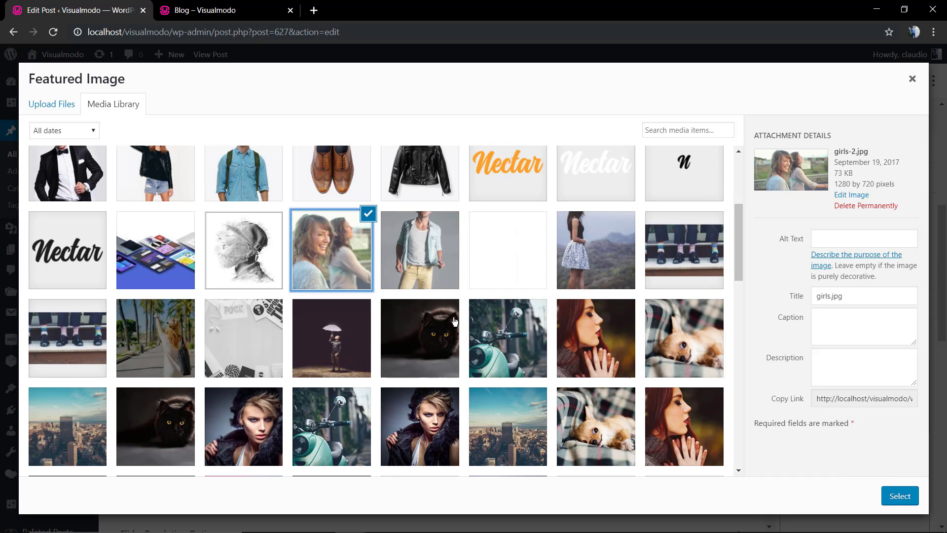
left_click(883, 494)
scroll(760, 309, "down", 4)
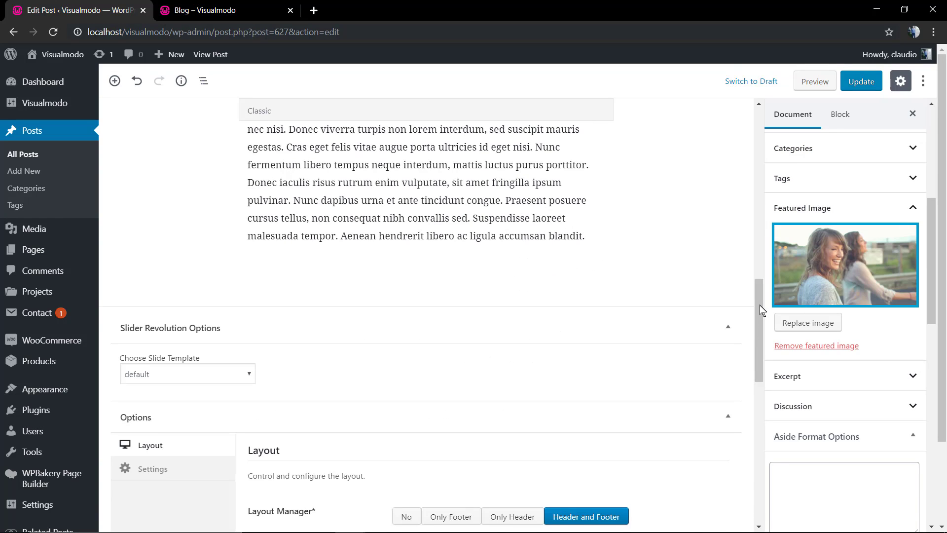
scroll(769, 278, "up", 6)
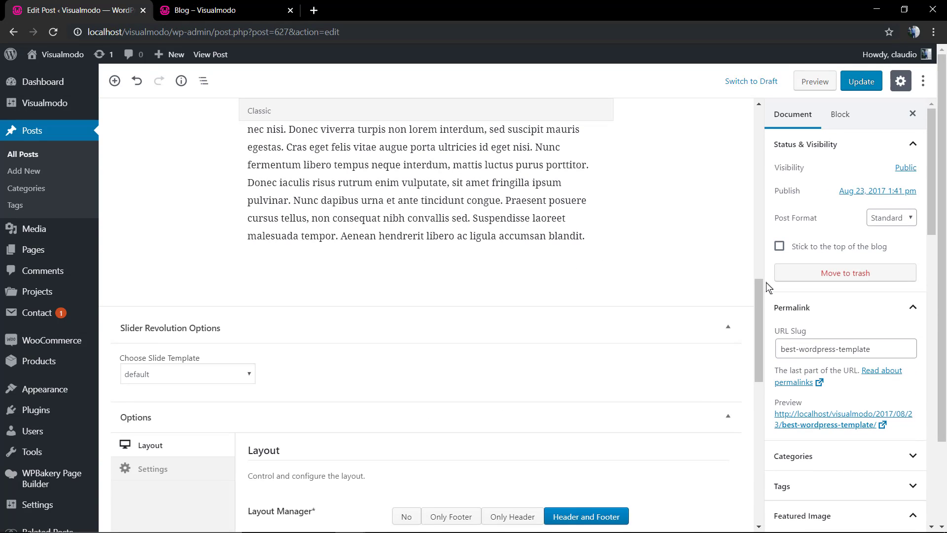
left_click(869, 82)
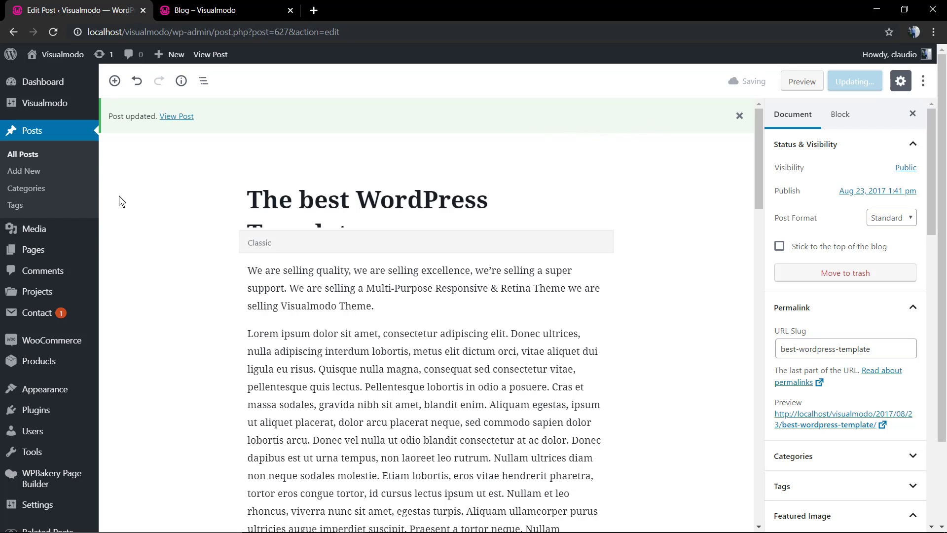
scroll(119, 201, "down", 5)
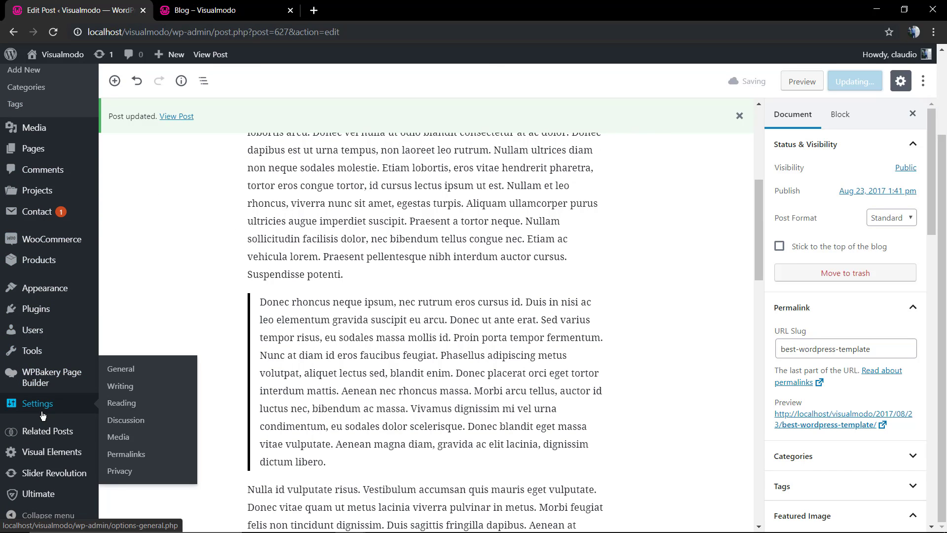
Save WPBakery General Settings with Disable Gutenberg Editor on, then return to Posts
mouse_move(51, 378)
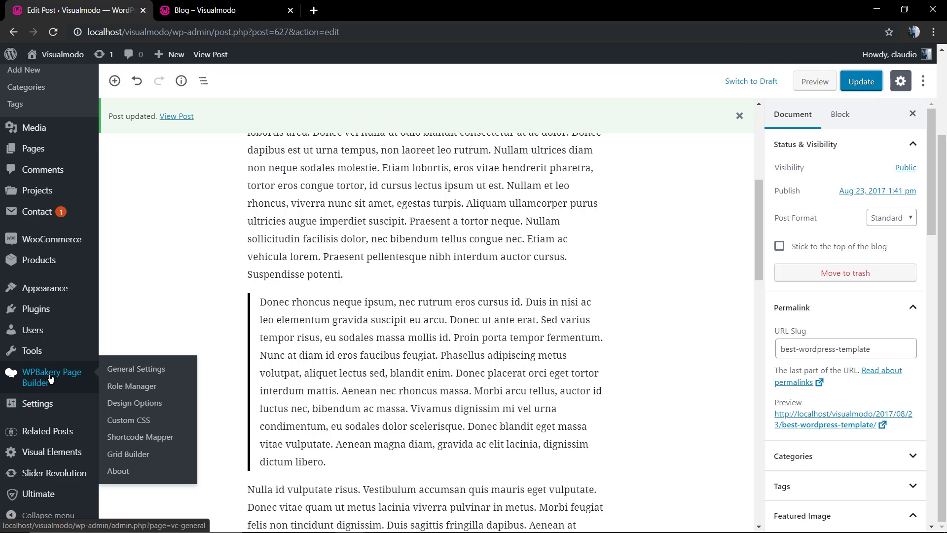
left_click(144, 375)
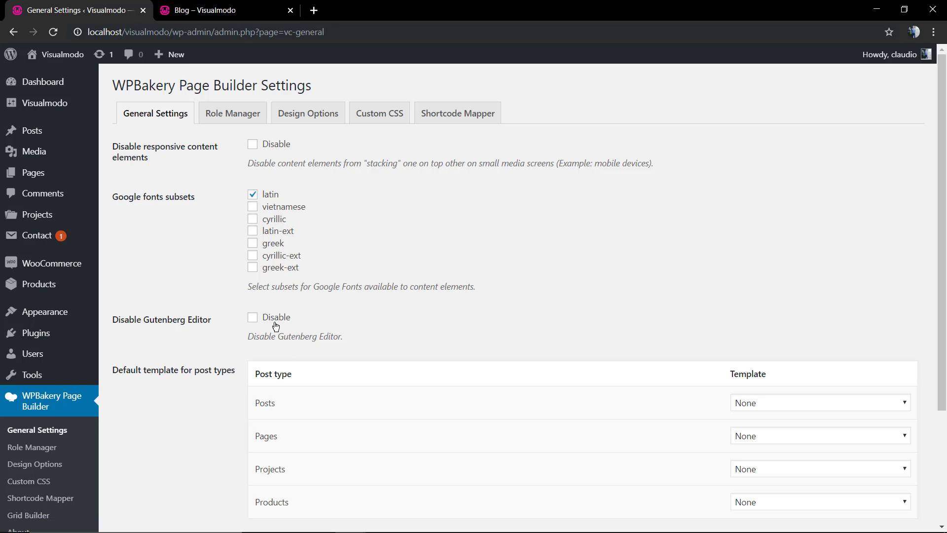
scroll(176, 339, "down", 3)
left_click(142, 445)
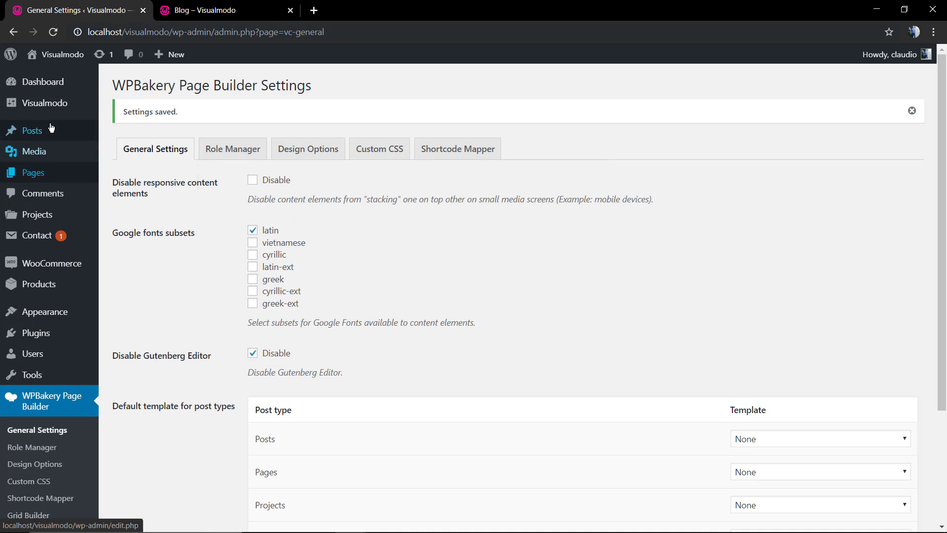
left_click(31, 130)
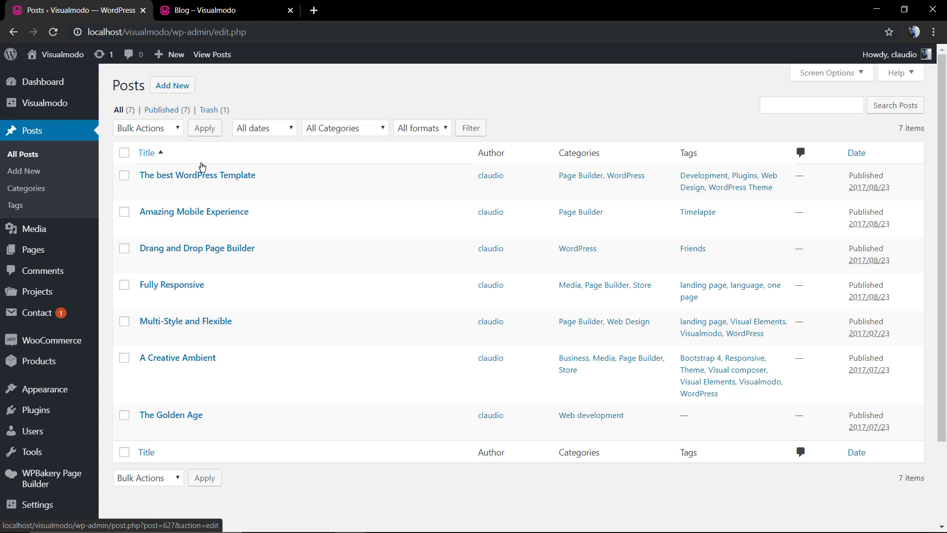
Open 'The best WordPress Template' in the classic editor and remove its featured image
left_click(205, 178)
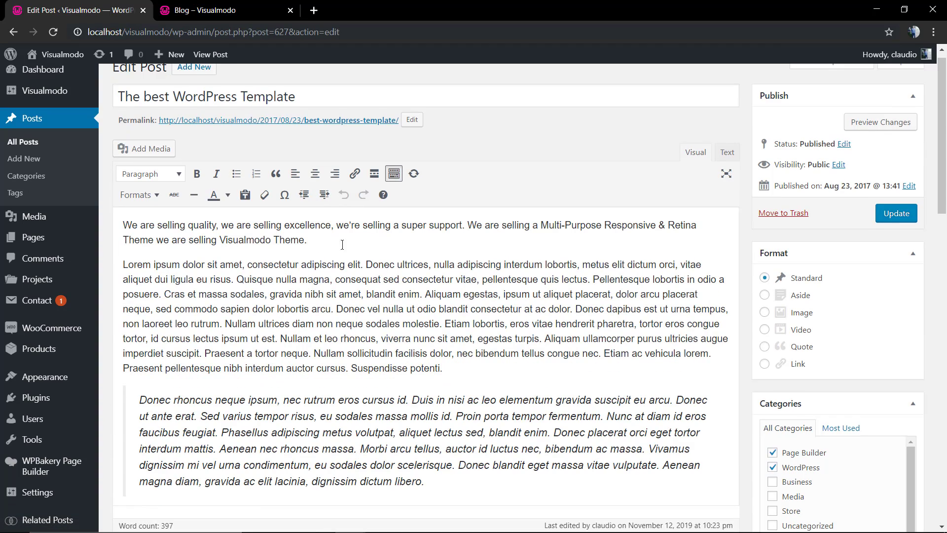
scroll(676, 211, "down", 8)
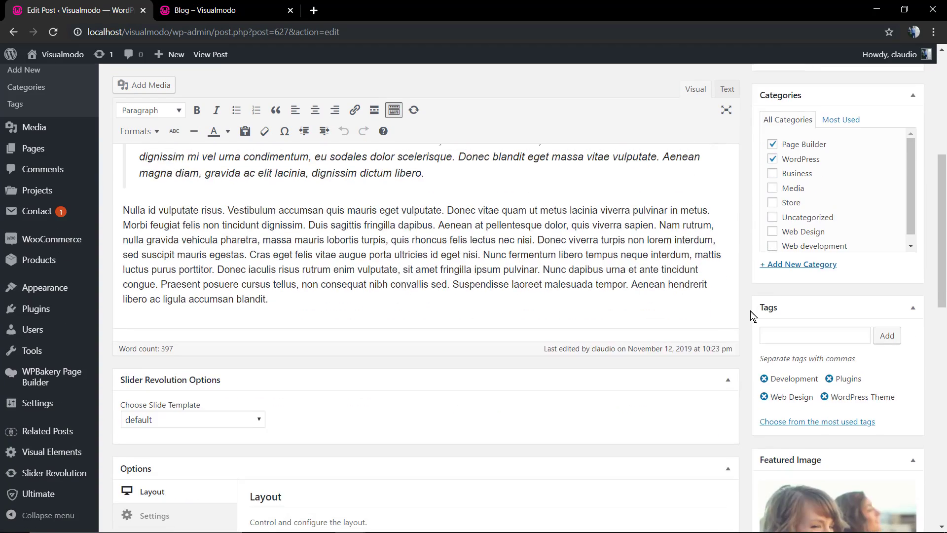
scroll(747, 320, "down", 2)
scroll(751, 316, "up", 2)
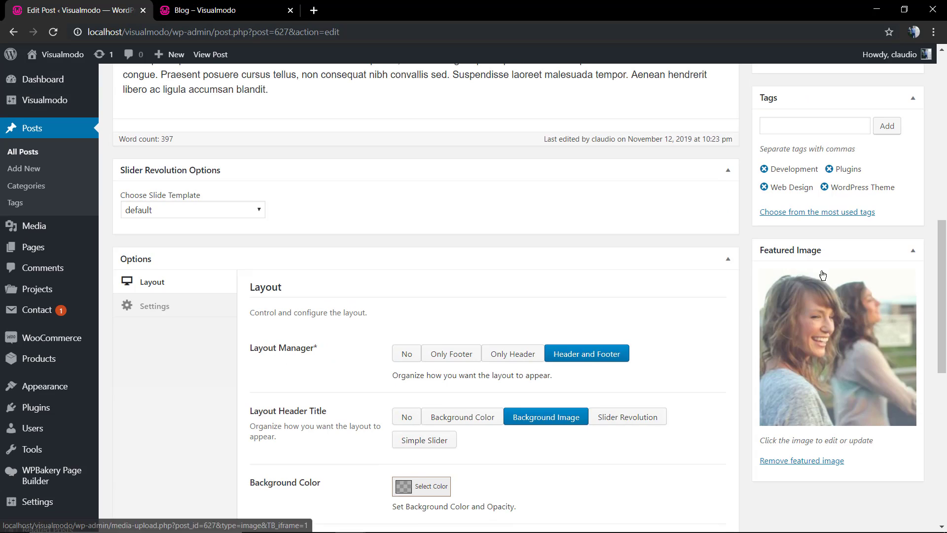
left_click(799, 255)
left_click(797, 255)
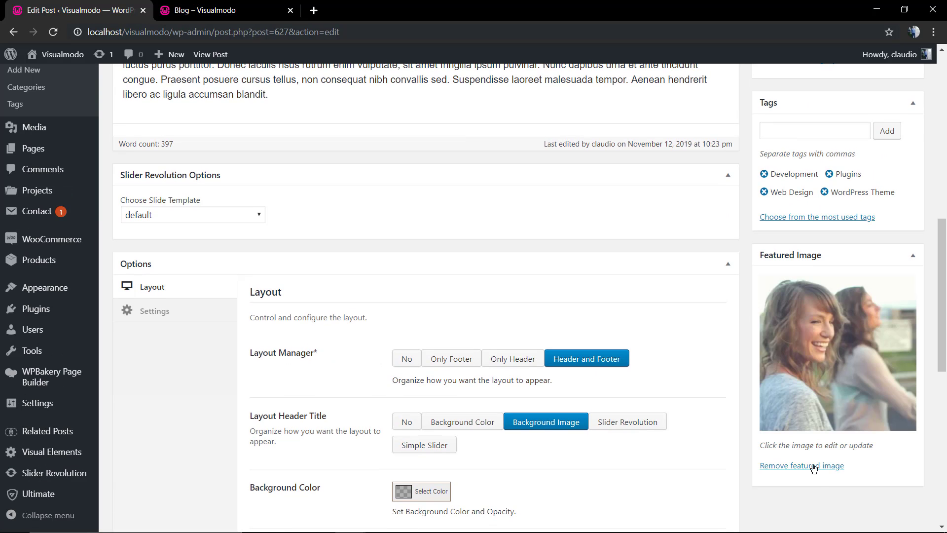
left_click(810, 465)
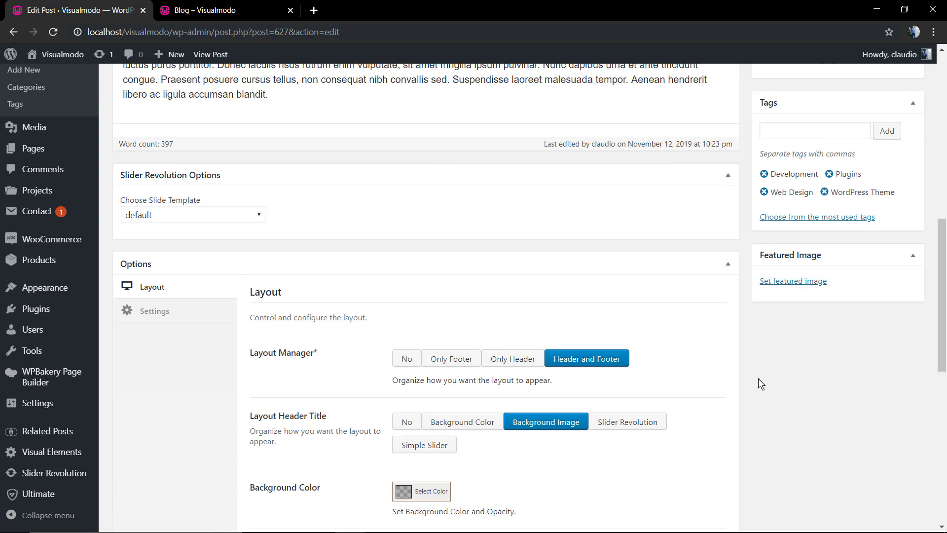
Set photography_thumb1-2.jpg, the woman in fur, as featured image and update the post
left_click(785, 279)
scroll(548, 306, "down", 10)
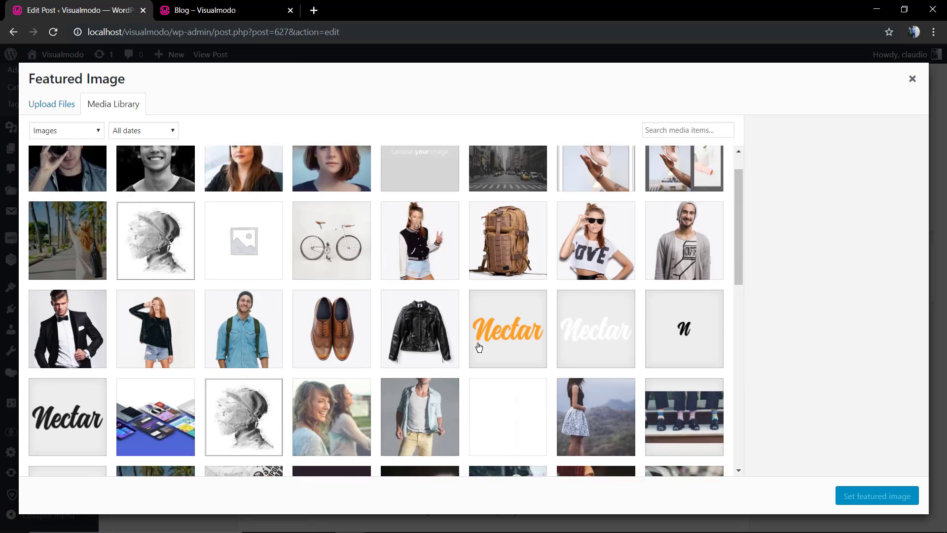
left_click(408, 252)
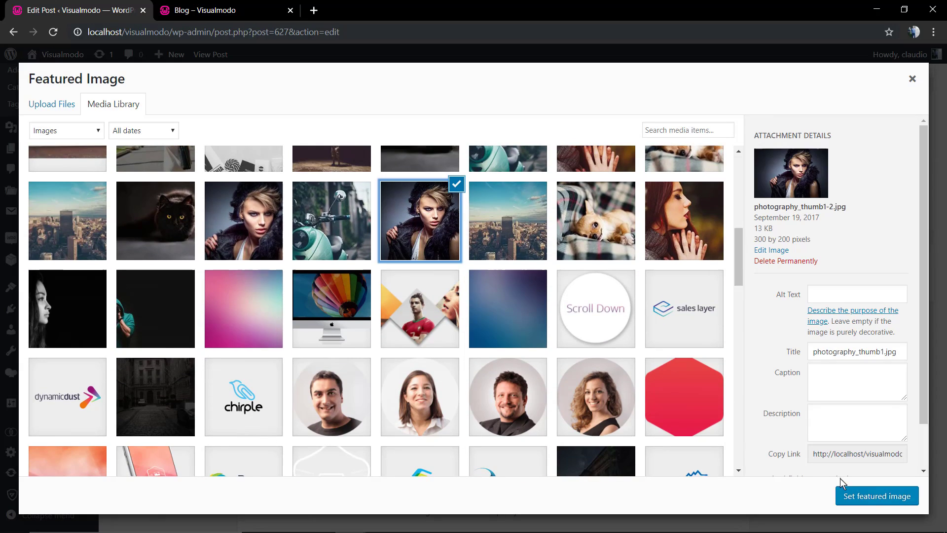
left_click(861, 495)
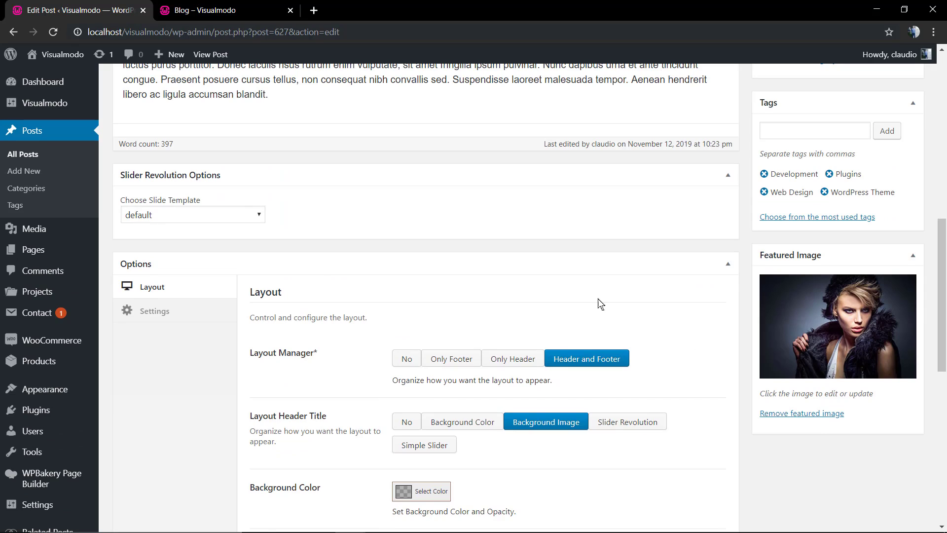
scroll(607, 305, "up", 8)
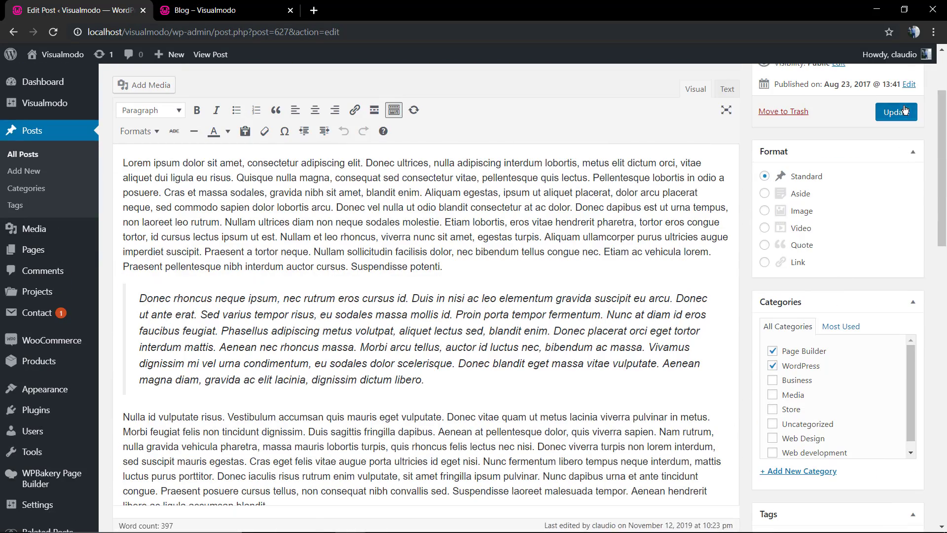
left_click(905, 110)
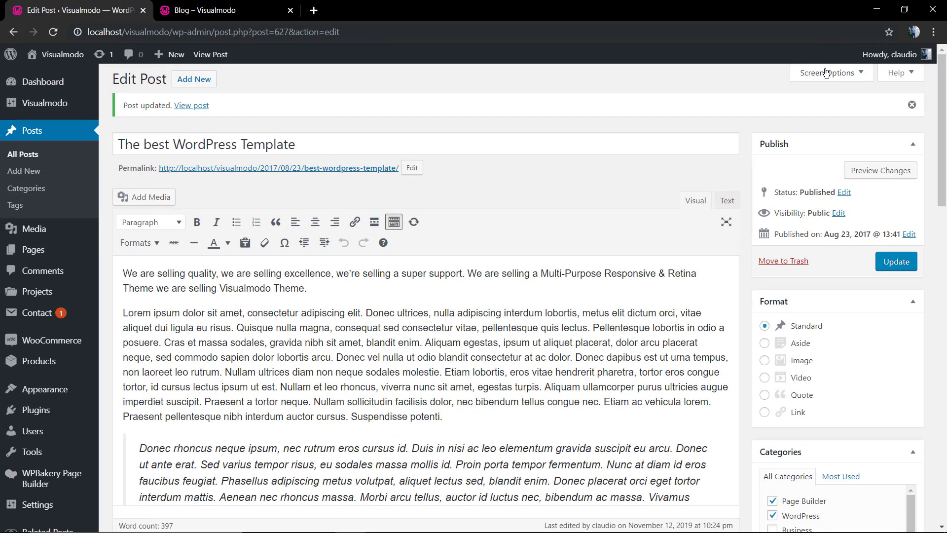
Confirm Featured Image is ticked in Screen Options, then go to the WooCommerce Products list
left_click(826, 73)
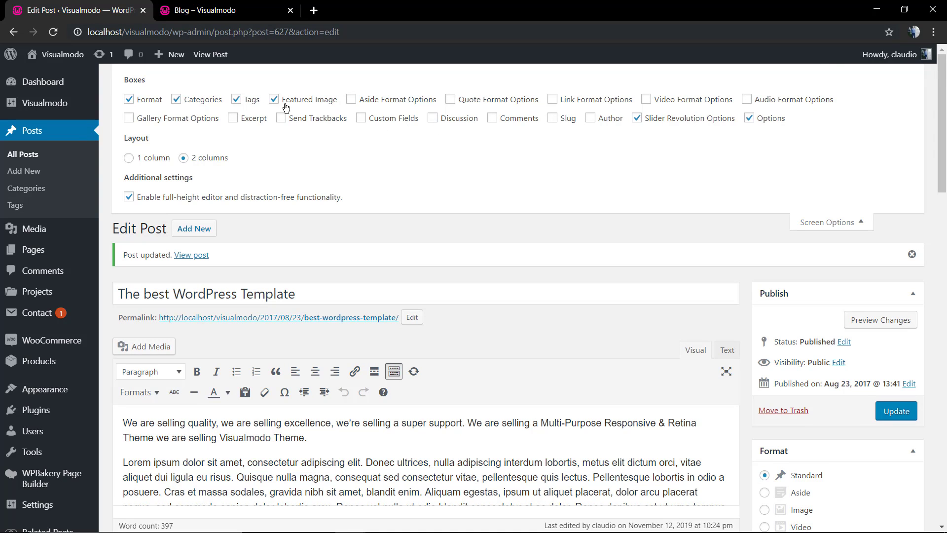
scroll(592, 276, "down", 10)
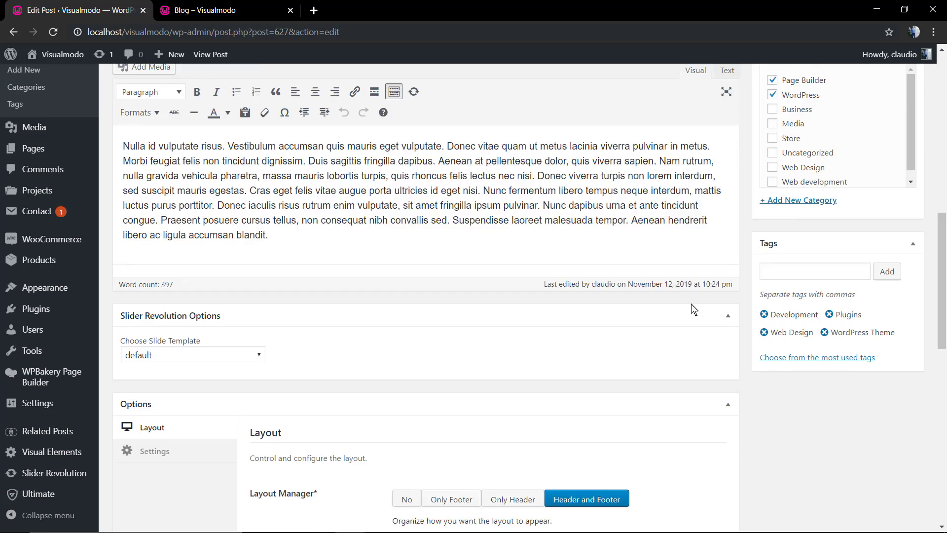
scroll(756, 264, "down", 4)
scroll(705, 215, "up", 4)
scroll(778, 192, "up", 10)
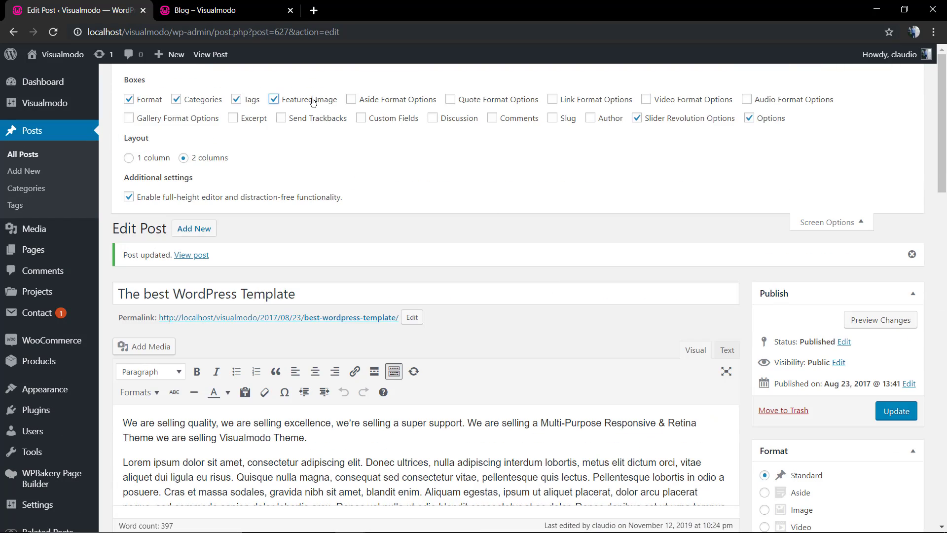
left_click(812, 223)
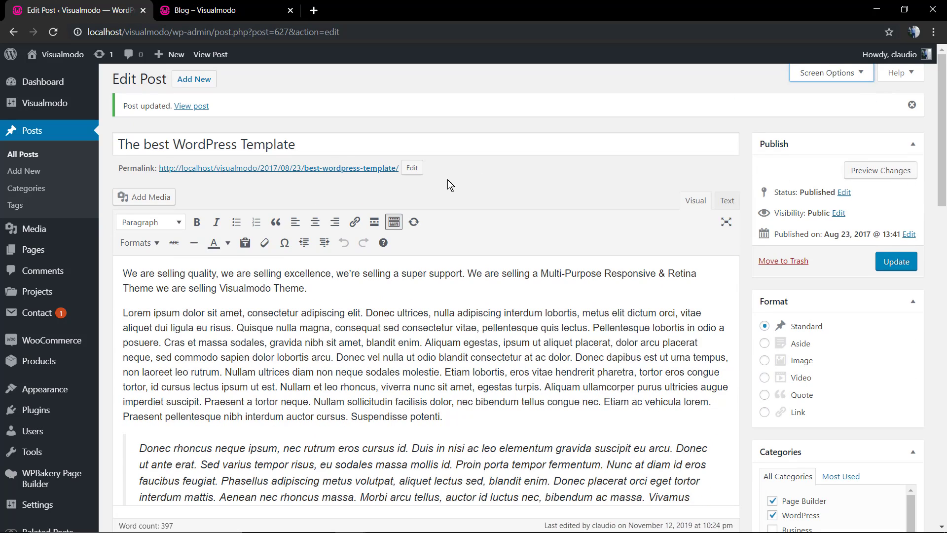
left_click(50, 369)
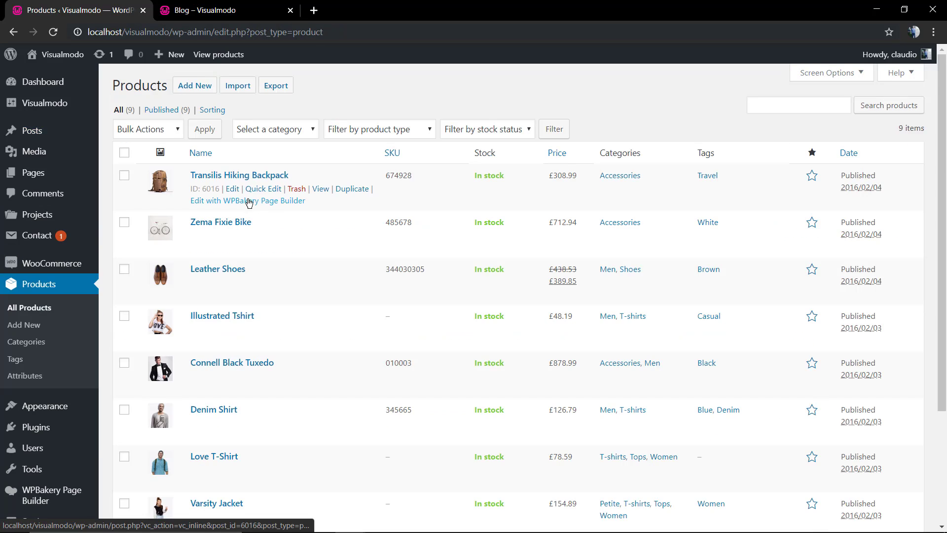
Open Connell Black Tuxedo for editing and scroll down to its Product image box
scroll(252, 207, "down", 2)
left_click(226, 261)
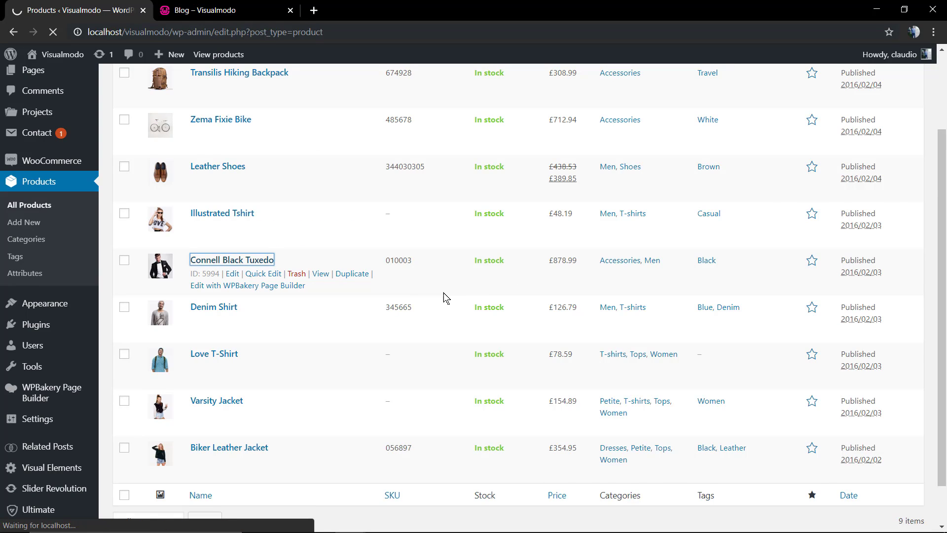
scroll(737, 266, "down", 5)
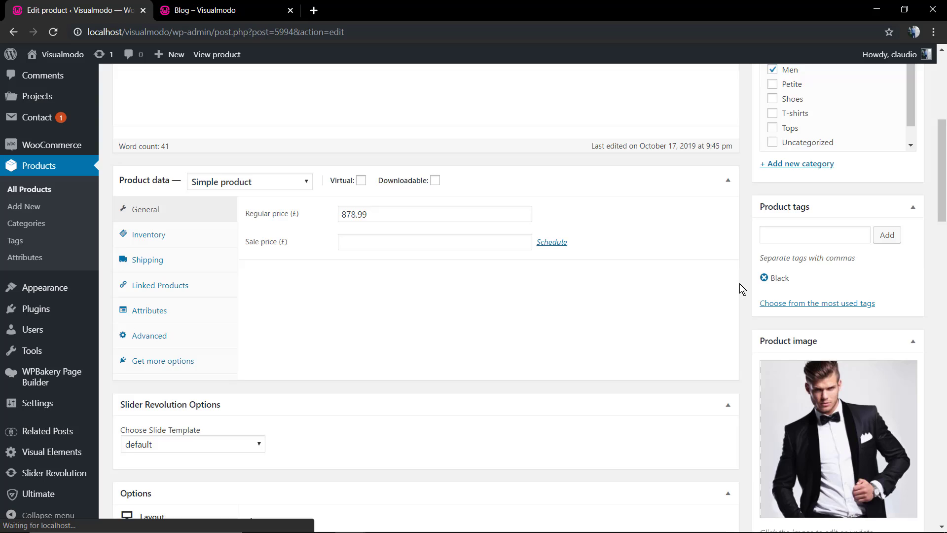
scroll(742, 288, "down", 2)
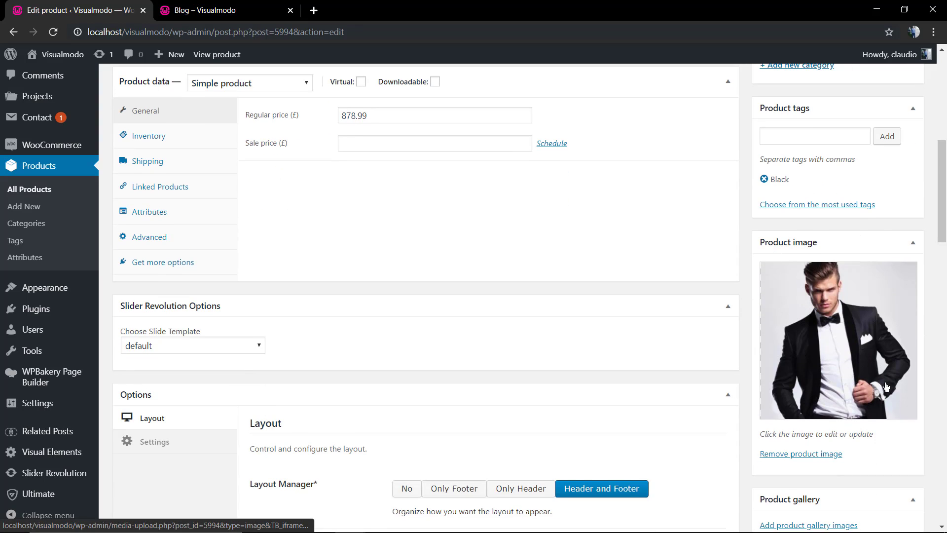
scroll(778, 271, "down", 2)
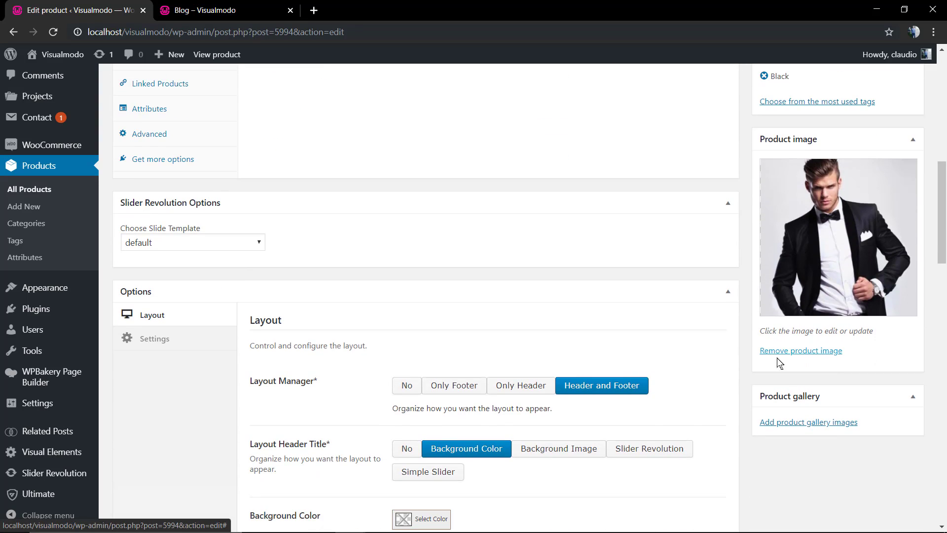
scroll(539, 338, "up", 8)
Open the Visualmodo Website project from Projects and view its smartwatch featured image
mouse_move(67, 173)
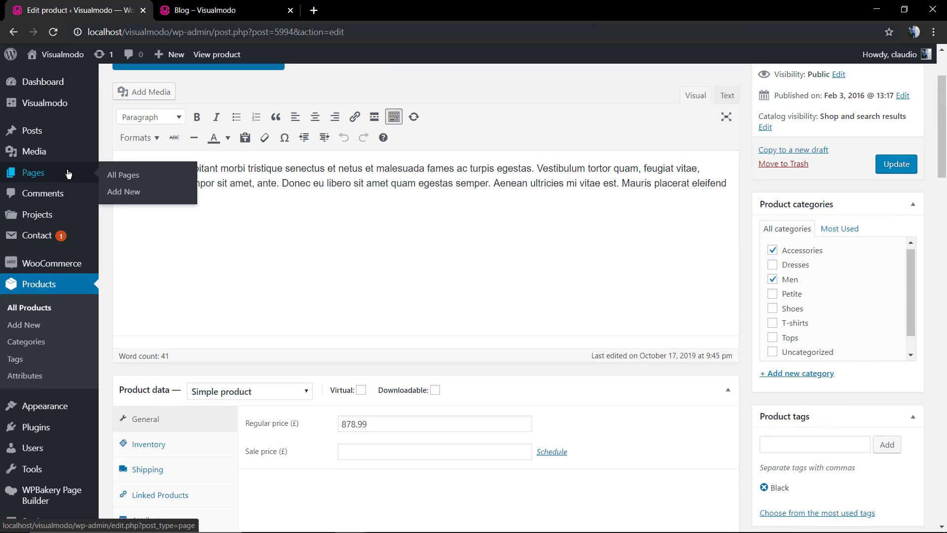
left_click(37, 214)
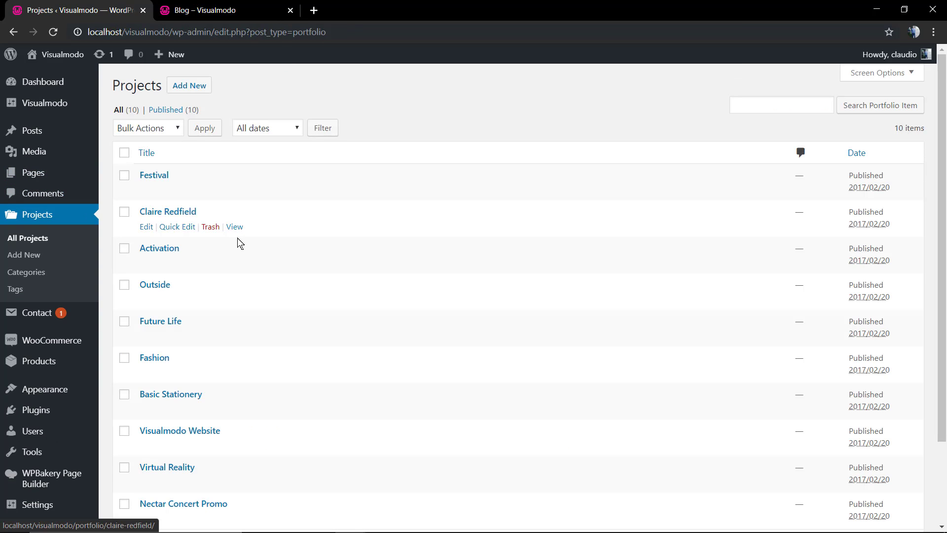
scroll(246, 247, "down", 3)
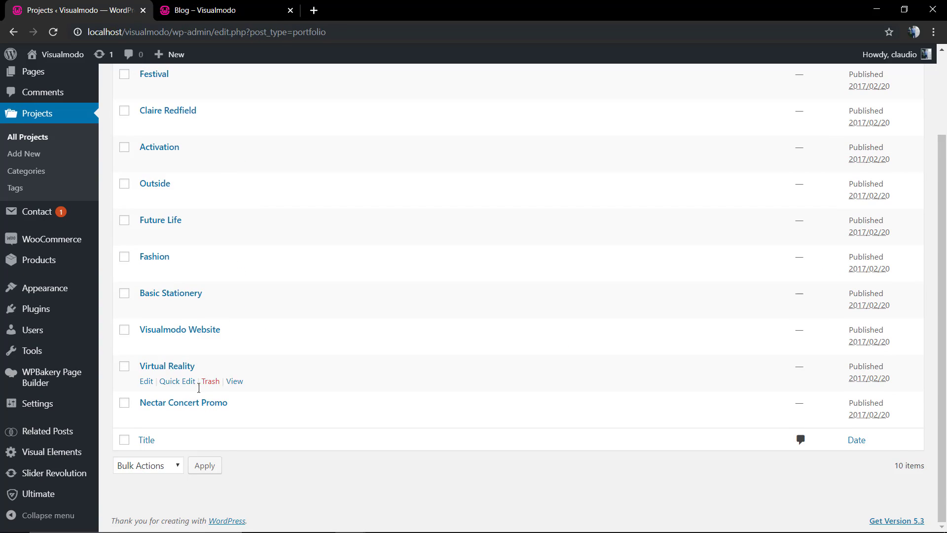
left_click(171, 335)
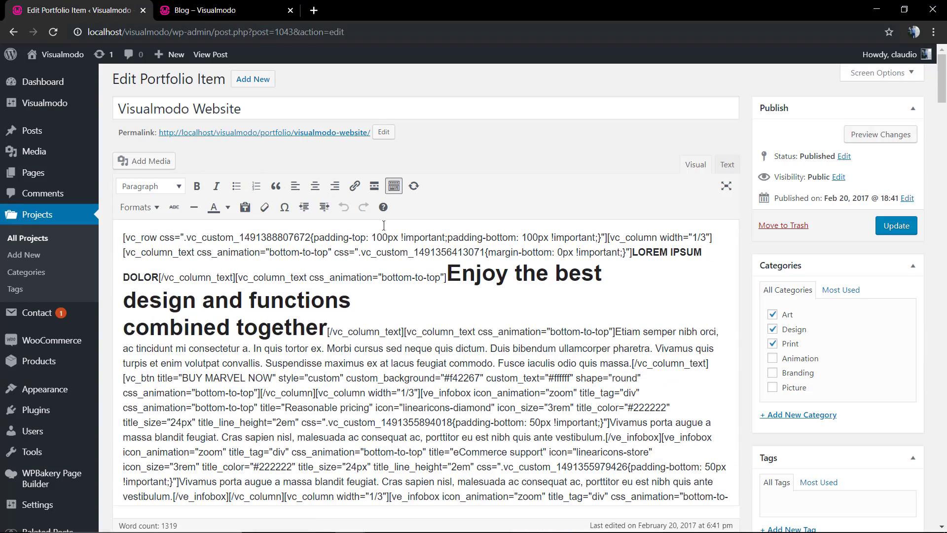
scroll(740, 320, "down", 6)
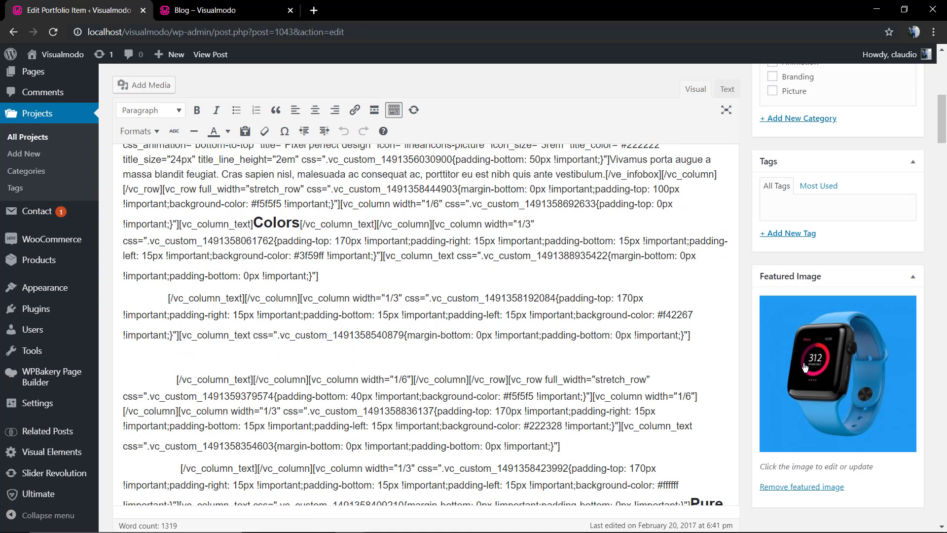
scroll(763, 357, "up", 6)
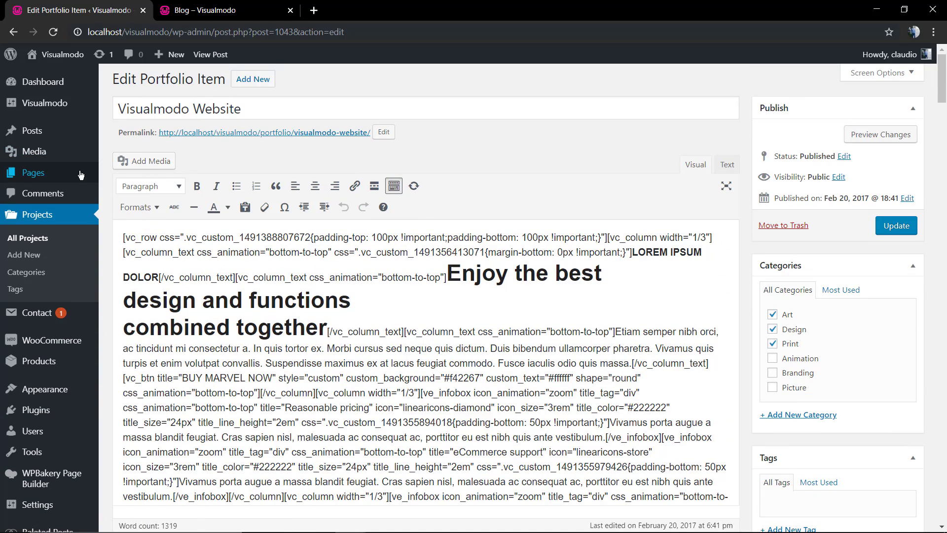
scroll(46, 433, "down", 2)
Enable WPBakery Page Builder for portfolio items in the Role Manager and save the changes
mouse_move(47, 386)
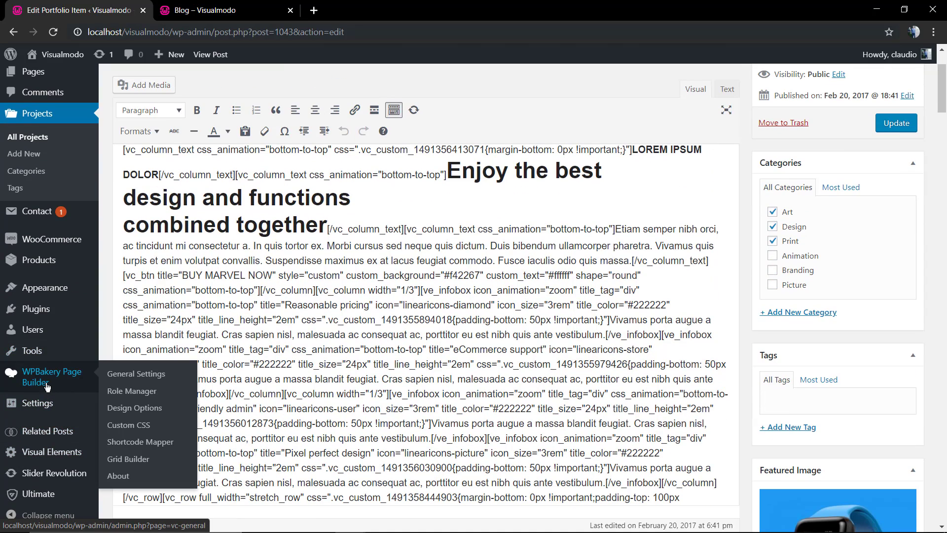
left_click(140, 375)
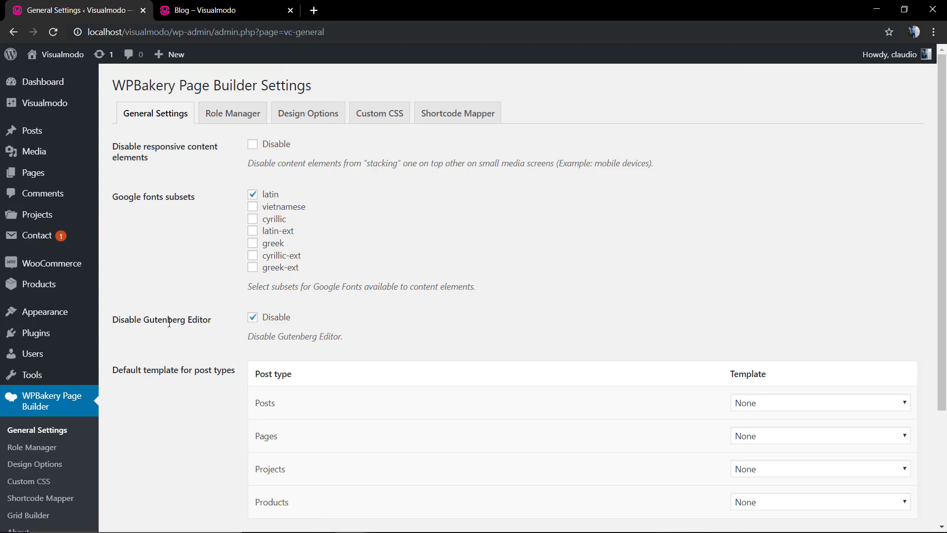
left_click(233, 113)
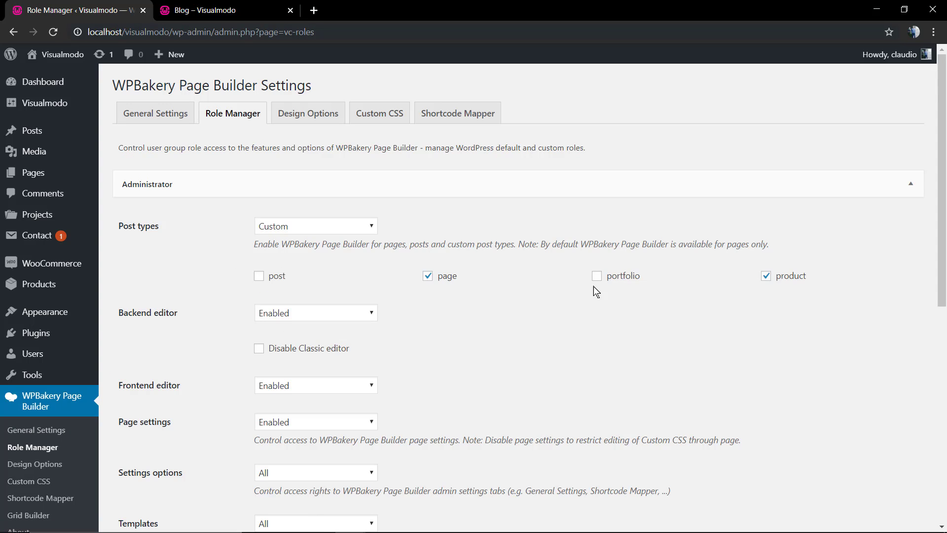
left_click(611, 282)
scroll(186, 338, "down", 9)
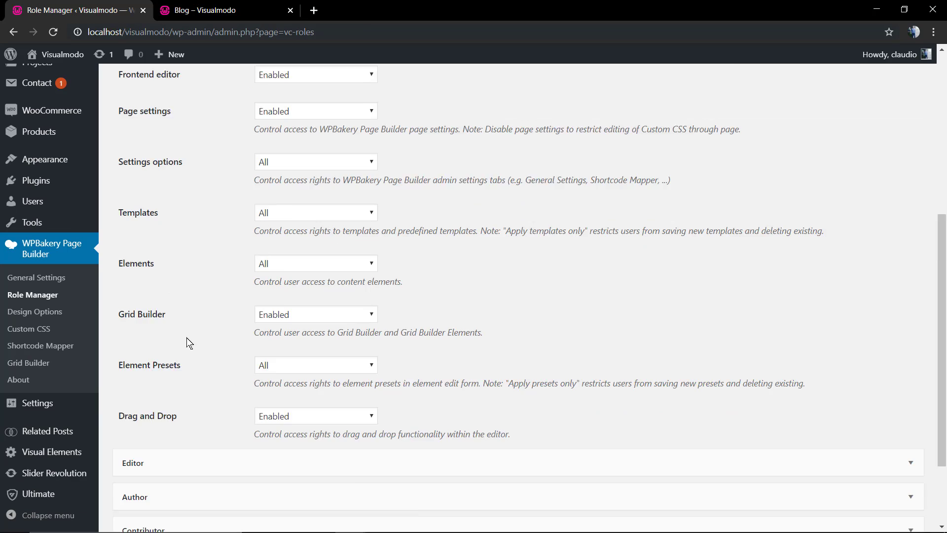
left_click(138, 492)
Go back to the Projects list of published portfolio items
scroll(158, 258, "down", 10)
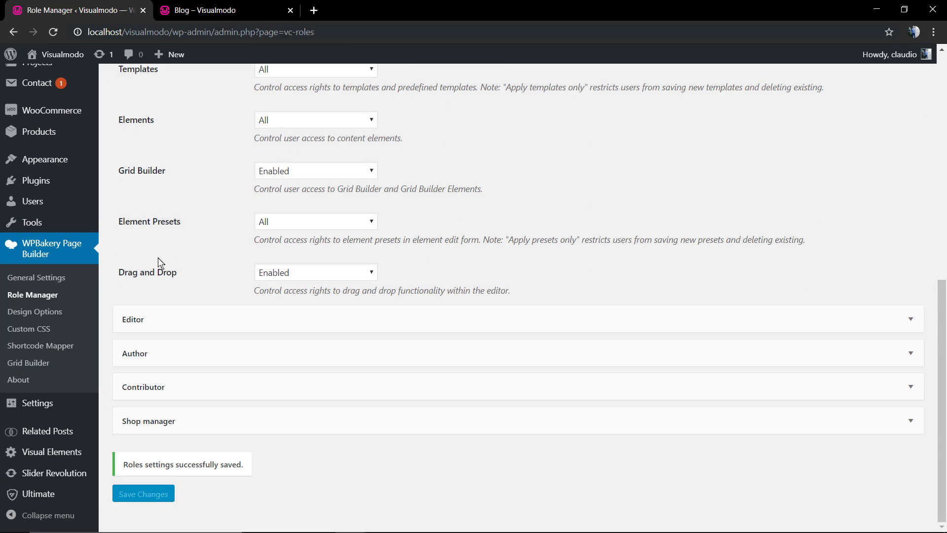
scroll(37, 180, "up", 5)
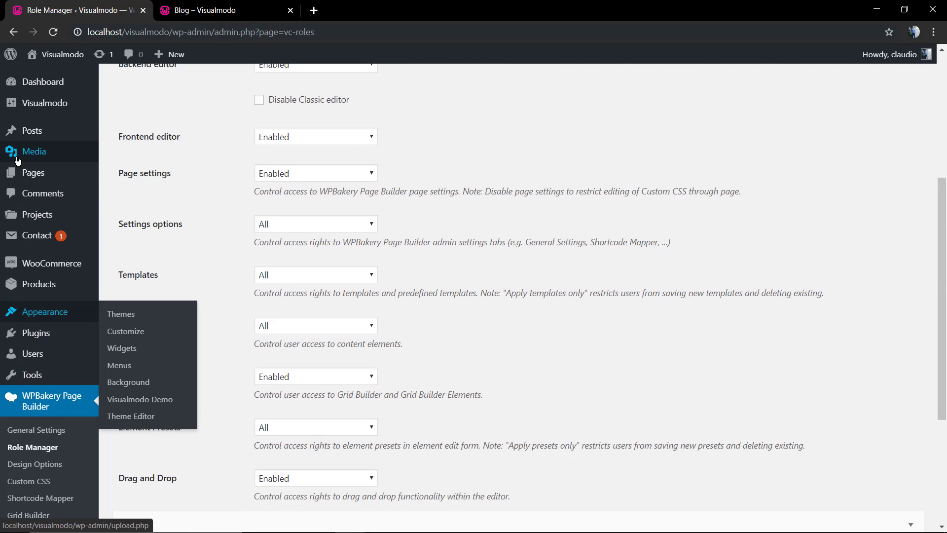
left_click(44, 217)
scroll(186, 391, "down", 2)
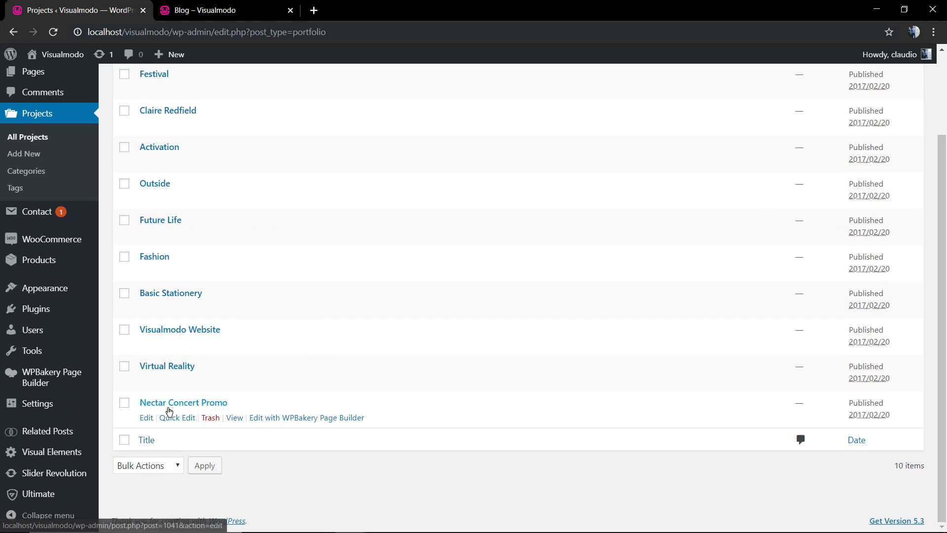
Open the Visualmodo Website project in the WPBakery backend editor
left_click(190, 331)
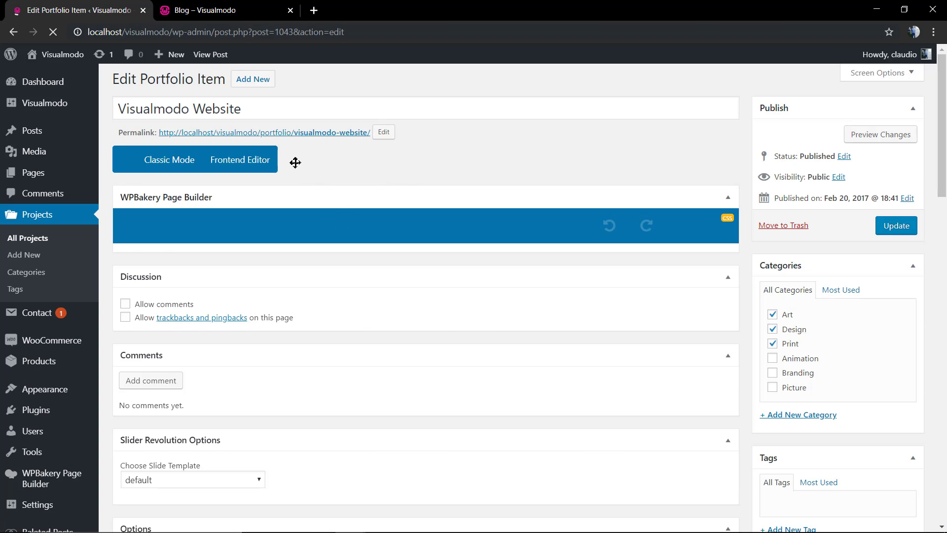
scroll(338, 200, "down", 5)
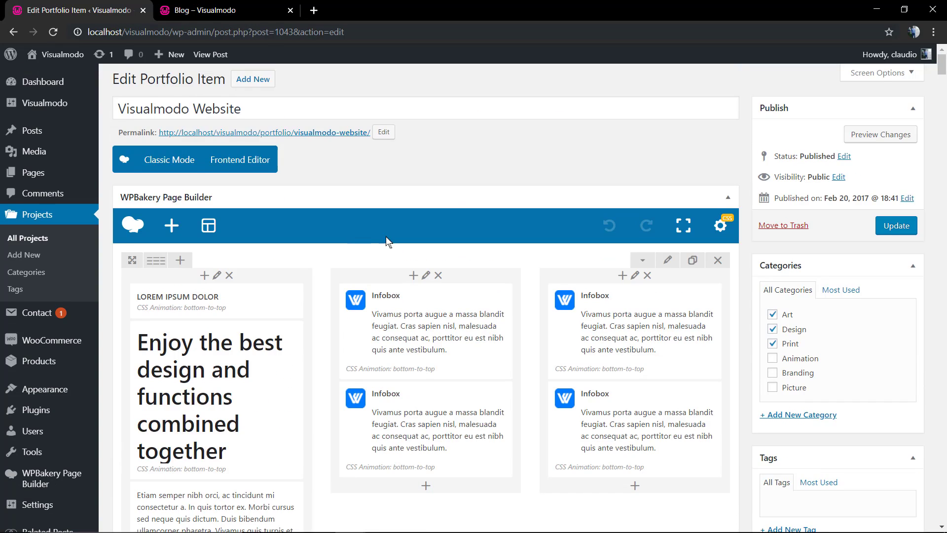
scroll(494, 239, "down", 9)
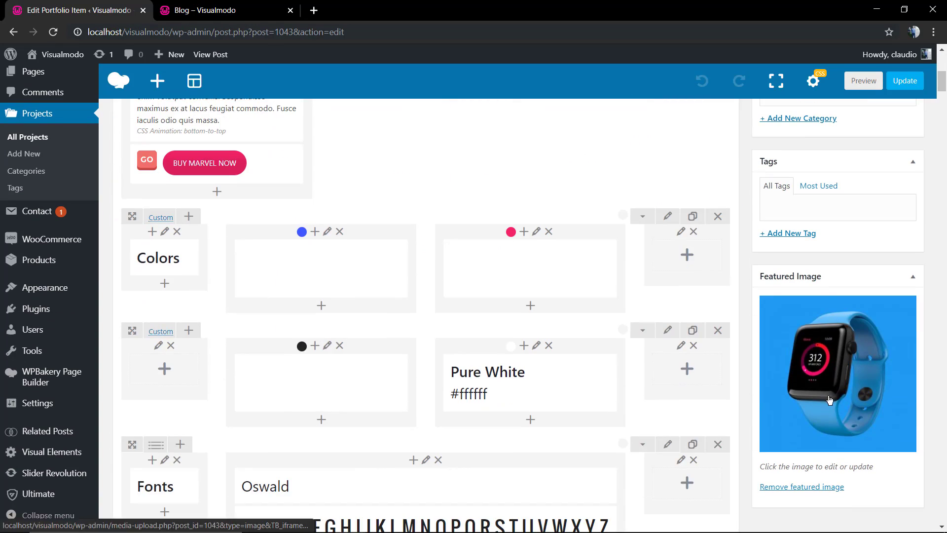
Collapse and re-expand the Featured Image box, reviewing the Infobox, Colors, Fonts and Fancy Text rows
left_click(812, 276)
scroll(789, 321, "down", 2)
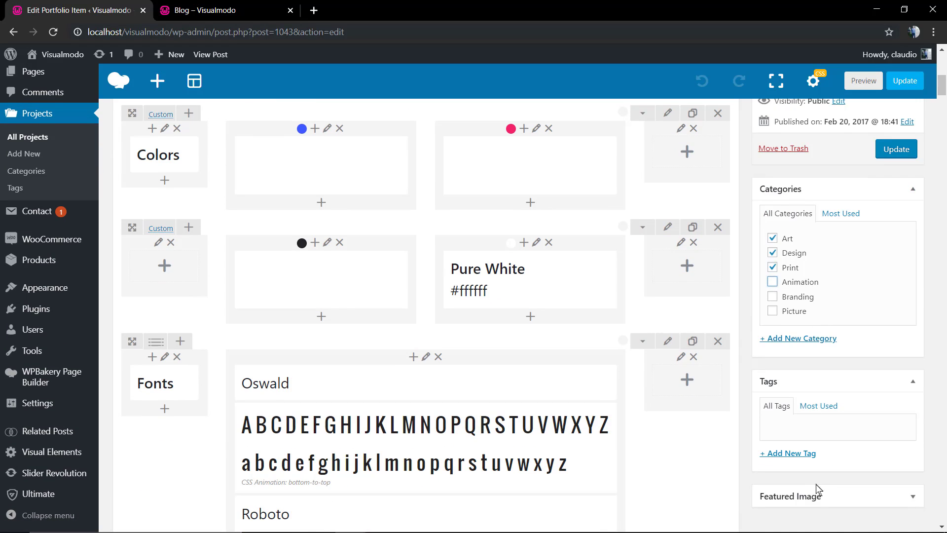
left_click(818, 490)
scroll(798, 409, "down", 6)
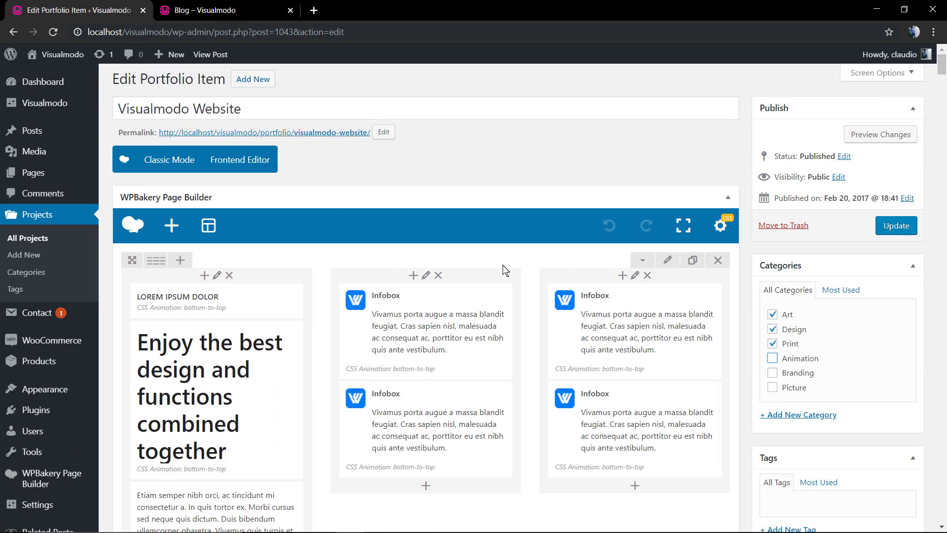
scroll(542, 276, "down", 8)
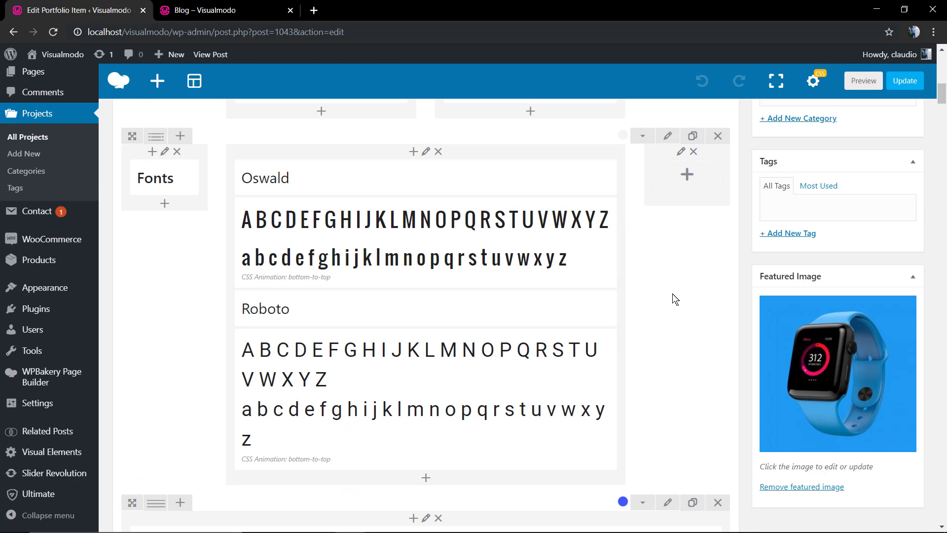
scroll(676, 297, "up", 2)
scroll(677, 305, "down", 4)
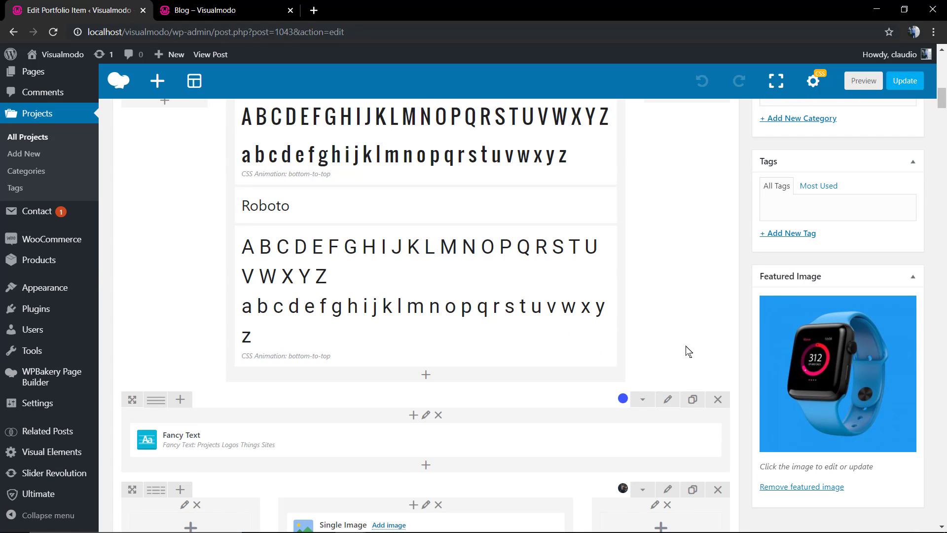